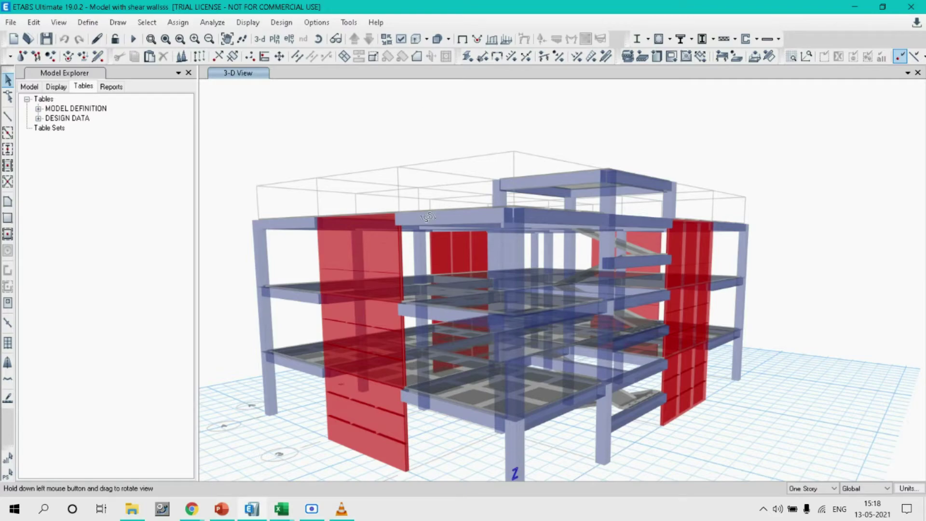
Turn off the extruded object display in the 3-D view of the shear wall building
left_click_drag(406, 247, 366, 241)
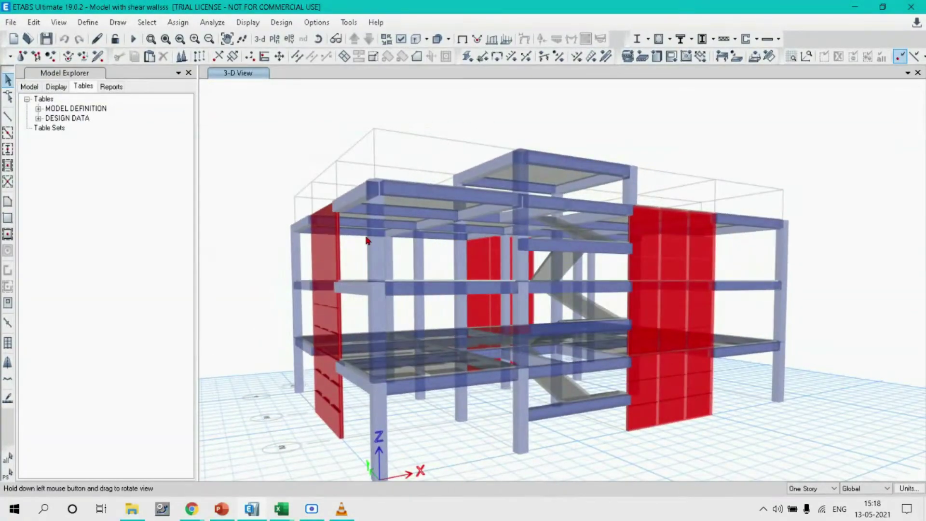
left_click(401, 39)
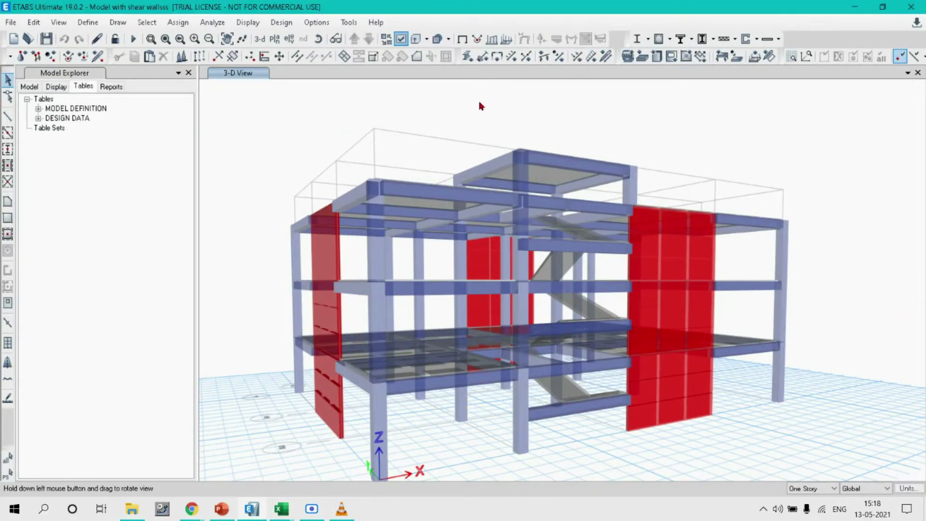
left_click(415, 461)
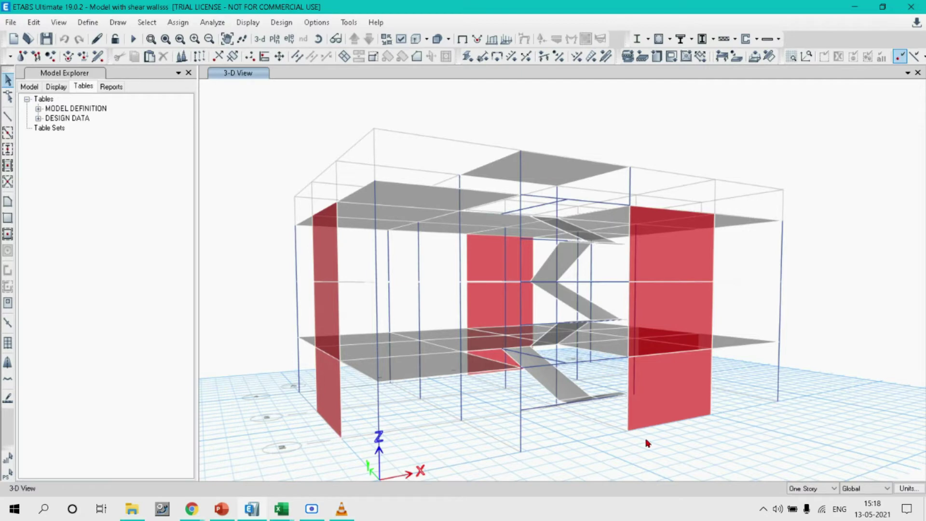
Review the Wallx and Wally wall section definitions, checking their material, modeling type and thickness
left_click(88, 22)
mouse_move(206, 58)
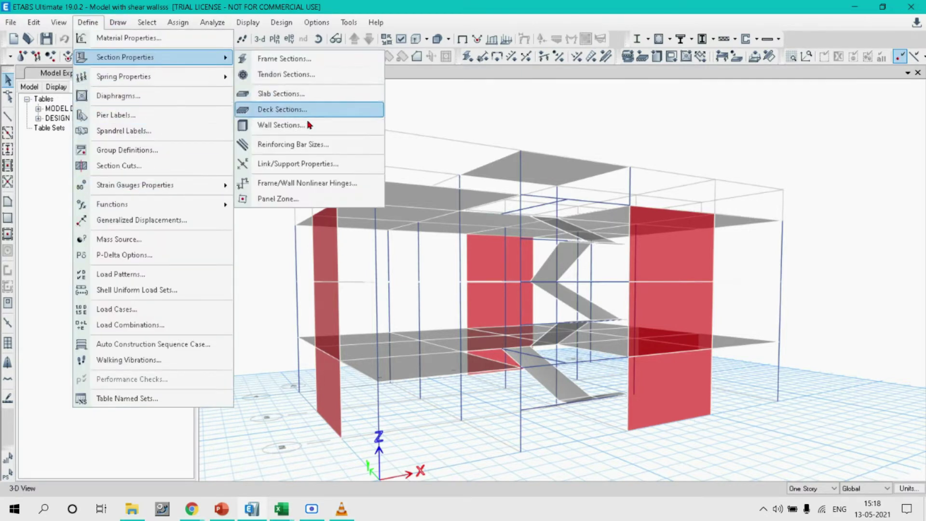
left_click(278, 127)
left_click(365, 215)
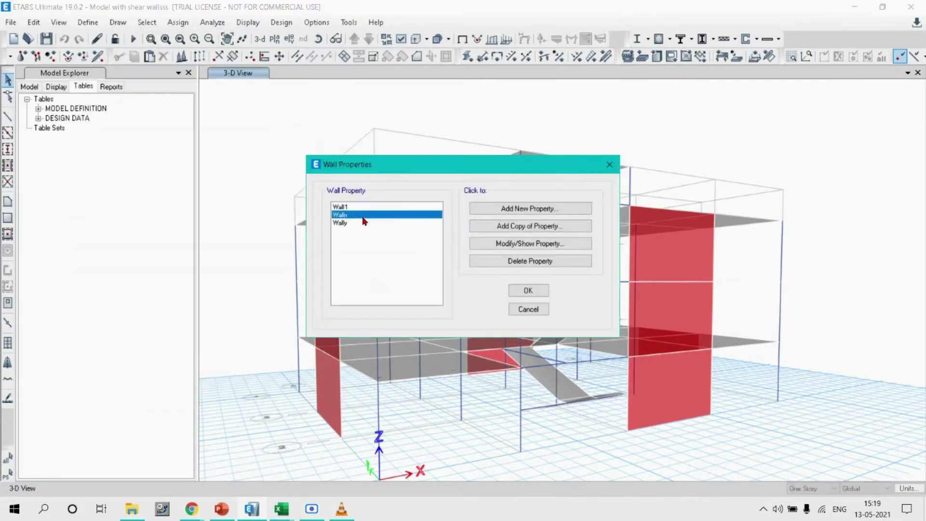
left_click(481, 243)
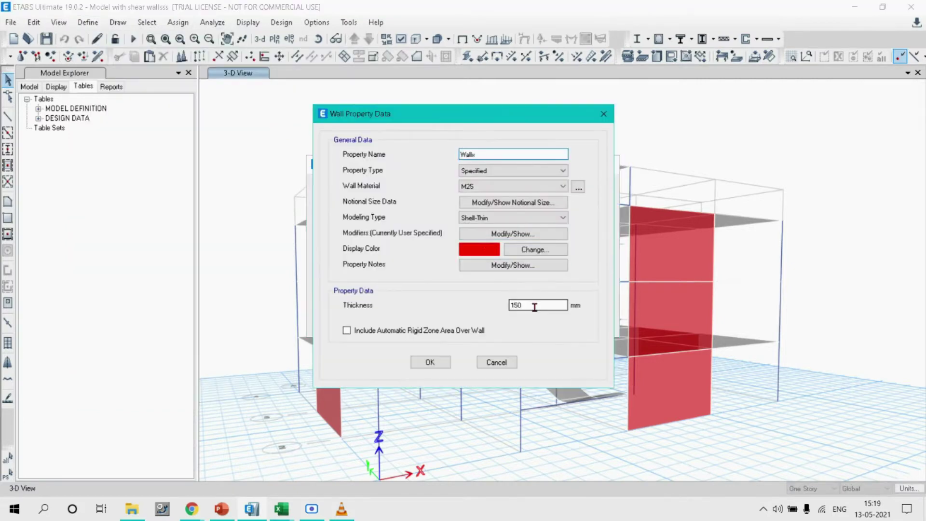
left_click(431, 363)
left_click(351, 223)
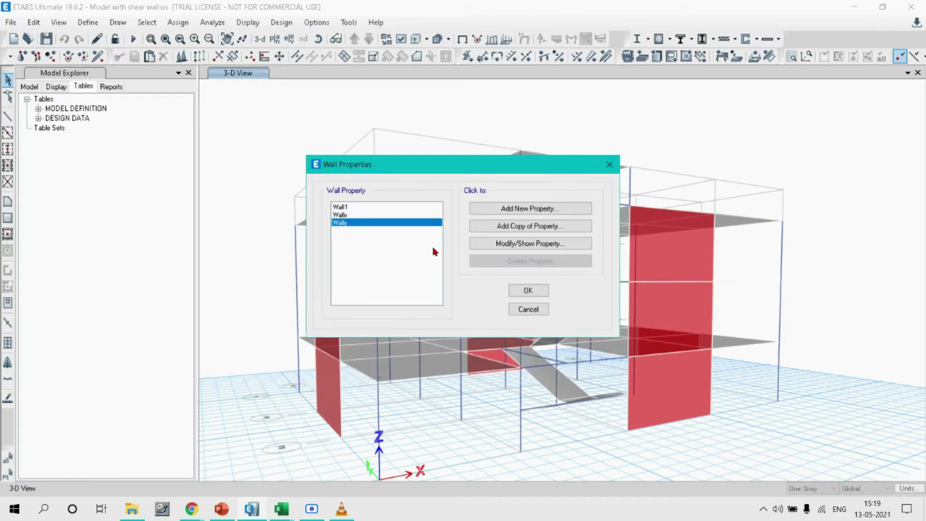
left_click(487, 251)
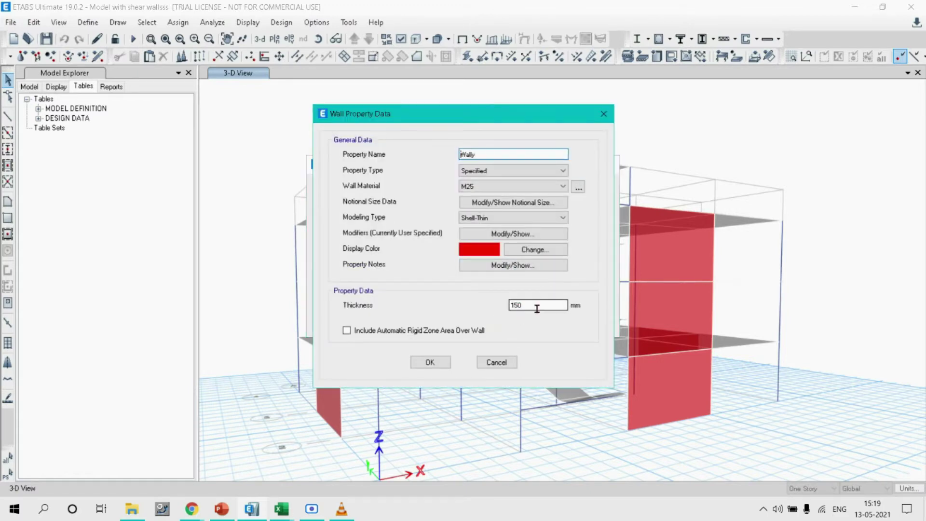
left_click(443, 363)
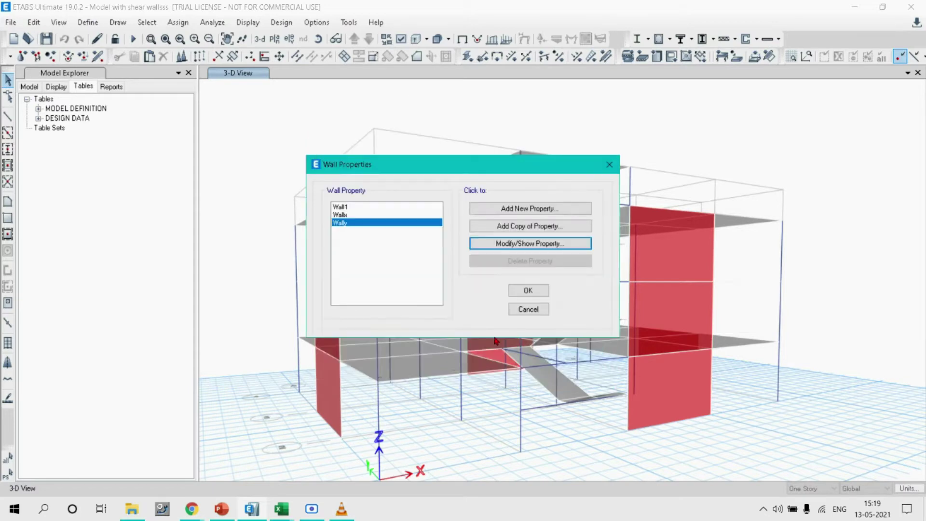
left_click(530, 293)
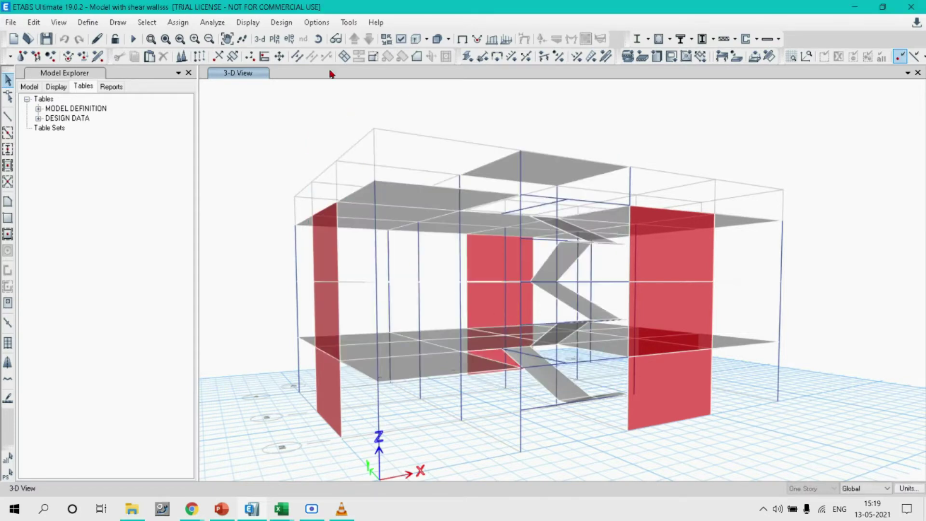
Run the analysis of the shear wall model
left_click(178, 23)
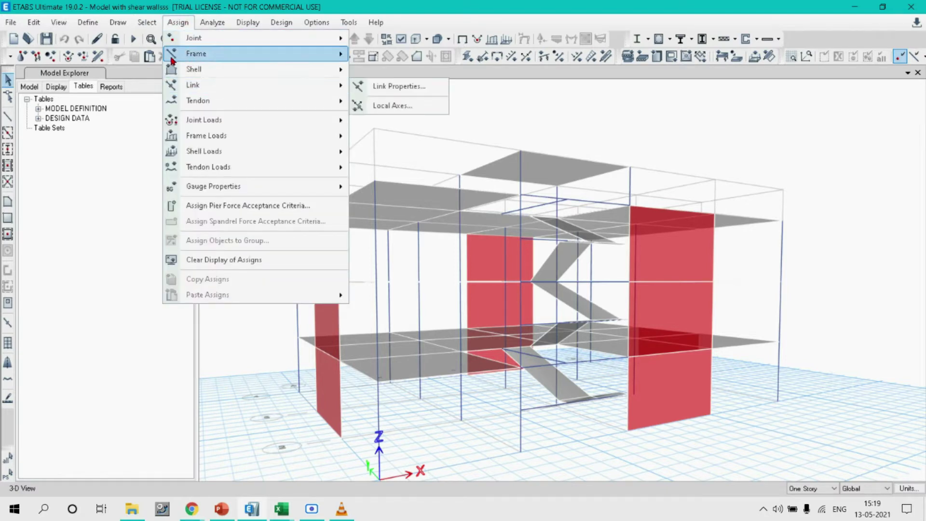
left_click(129, 151)
left_click(132, 40)
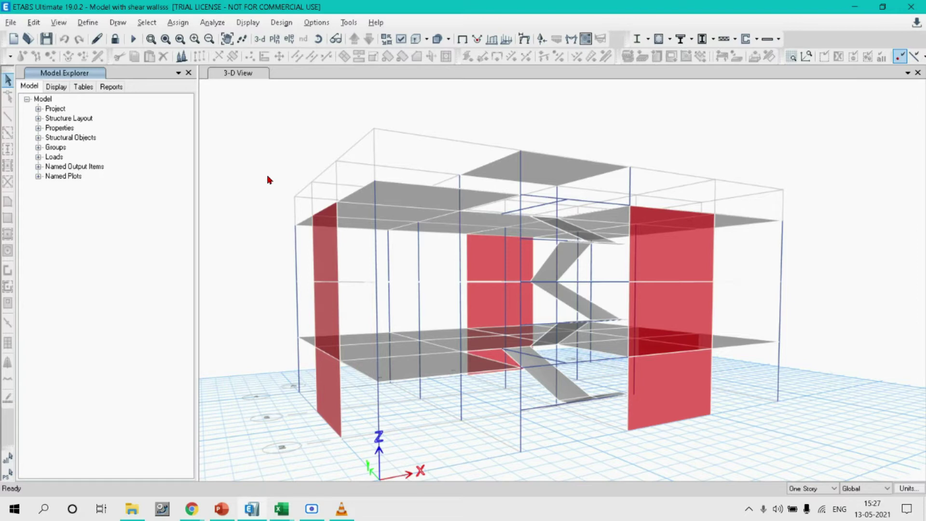
Open the Story Forces table from the other output items of the structure output analysis results
left_click(318, 39)
mouse_move(407, 124)
left_mouse_down()
mouse_move(417, 130)
mouse_move(416, 242)
mouse_move(420, 124)
left_mouse_up()
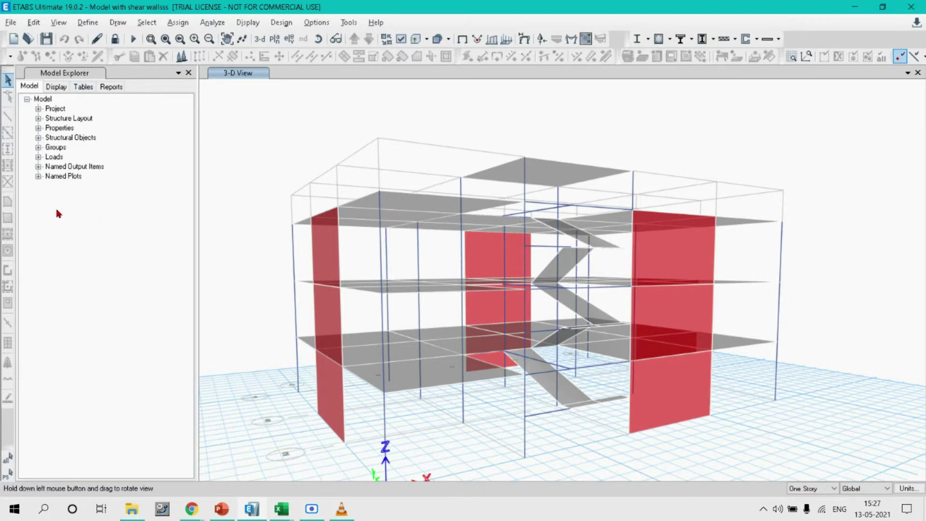
left_click(87, 93)
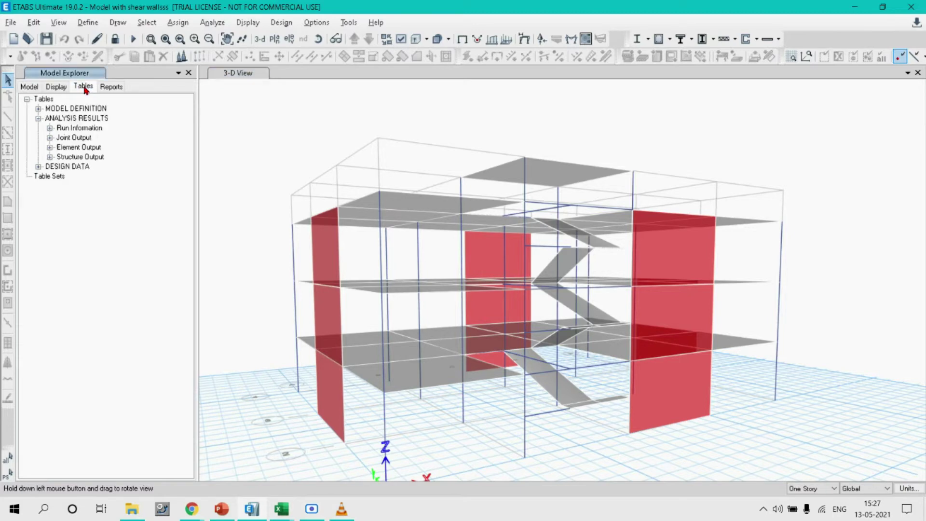
left_click(49, 158)
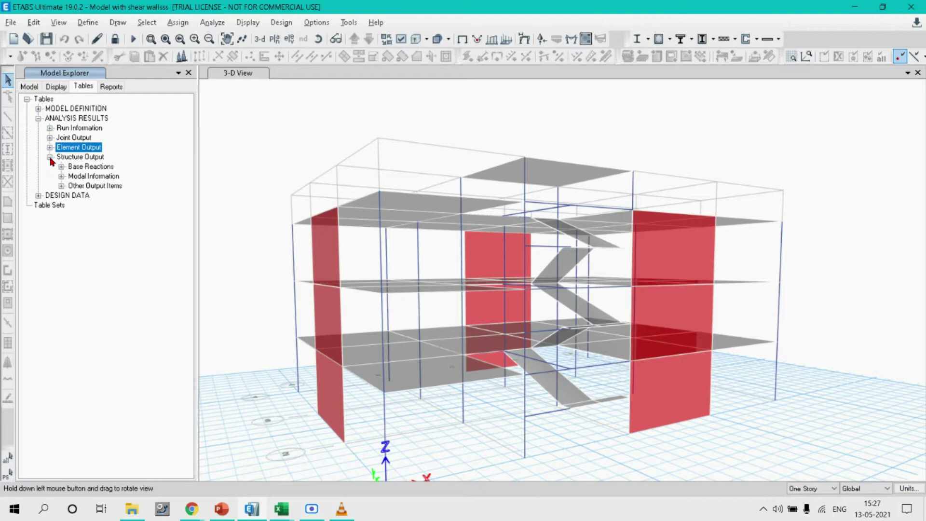
left_click(62, 186)
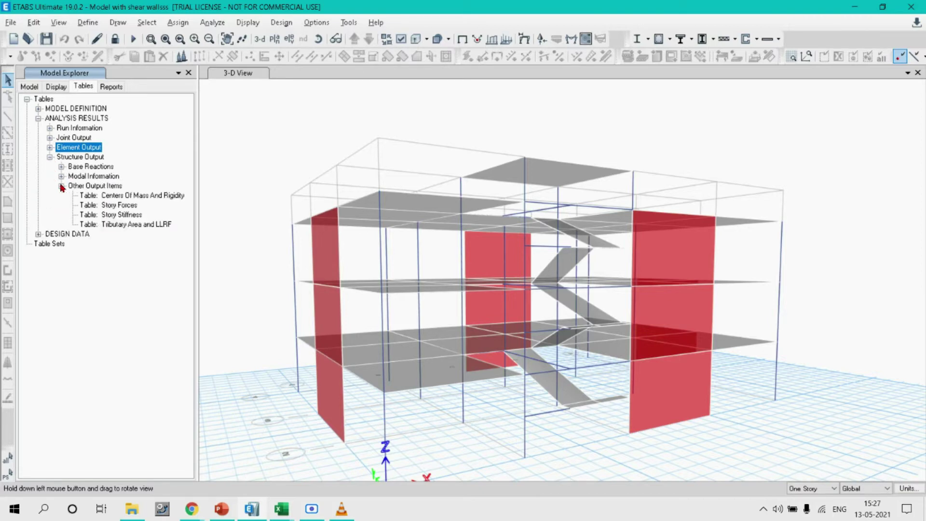
left_click(116, 208)
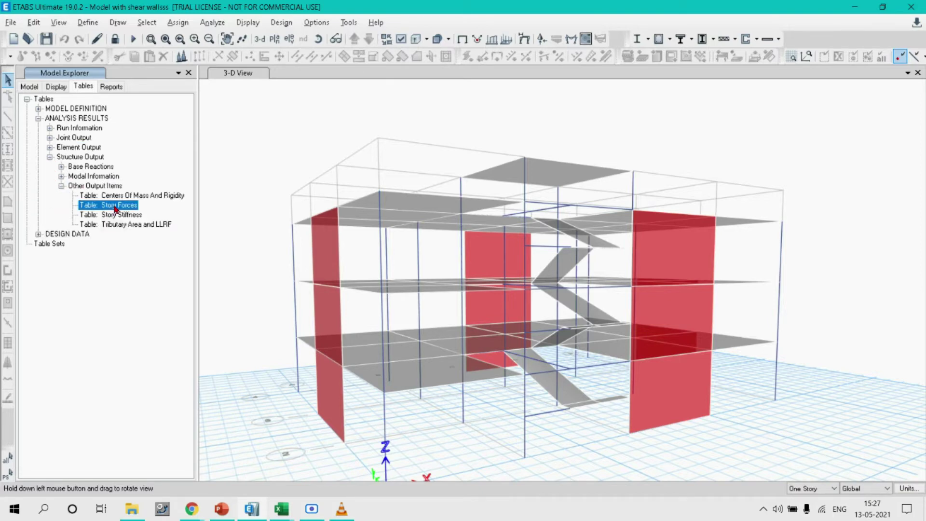
right_click(116, 208)
left_click(148, 213)
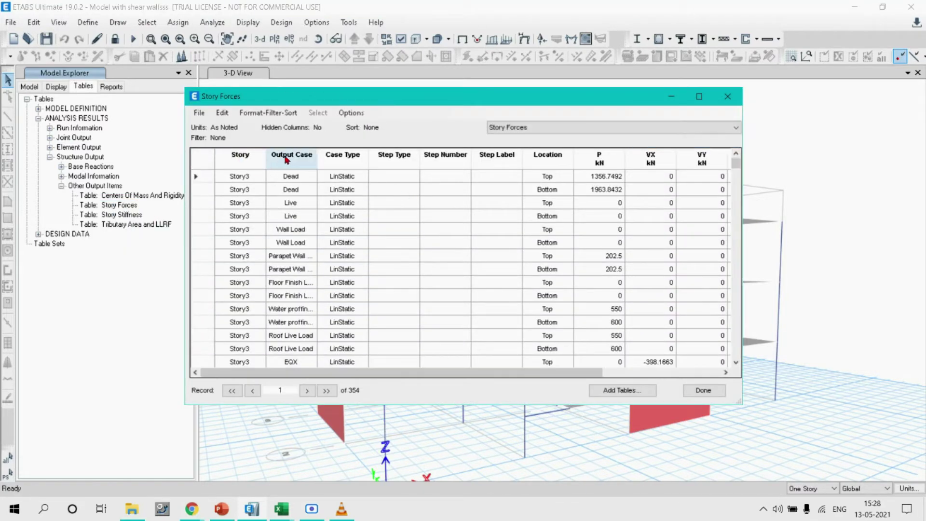
Filter the Story Forces table to output case EQX and location Bottom
right_click(287, 159)
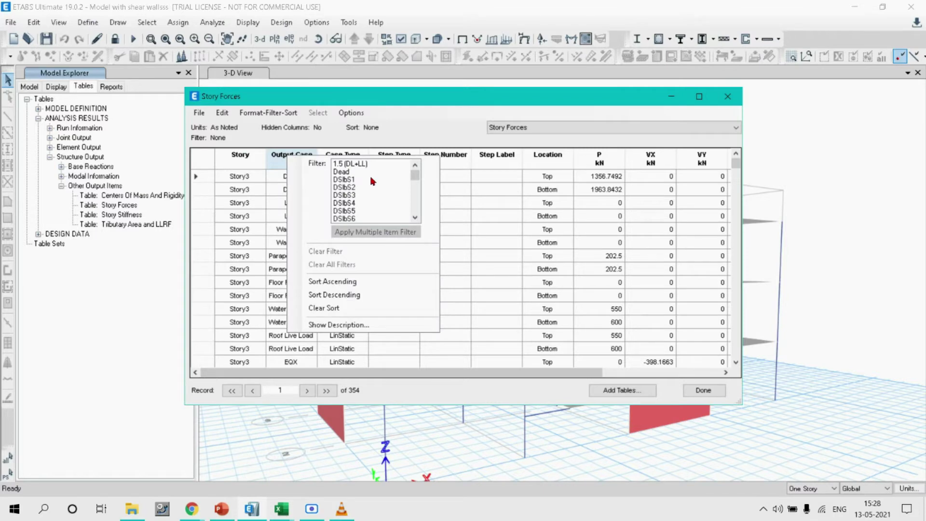
scroll(372, 181, "down", 8)
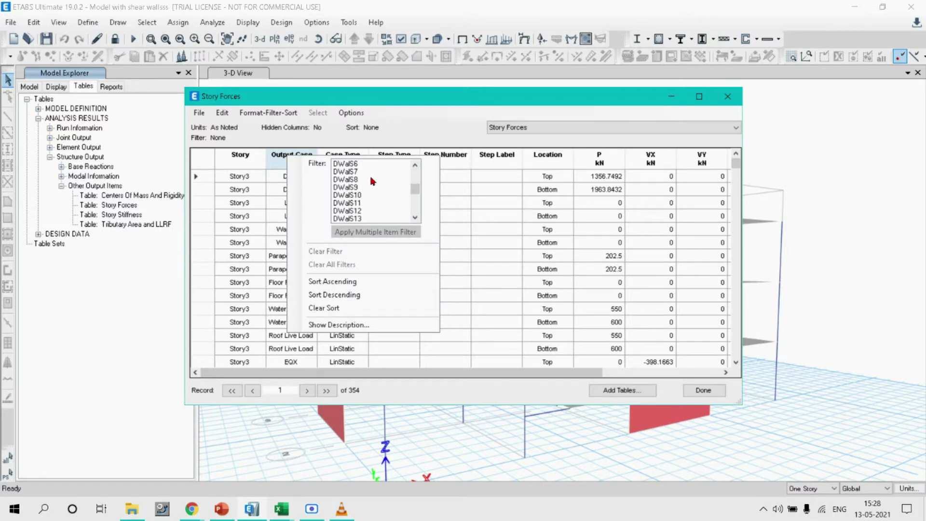
left_click(339, 204)
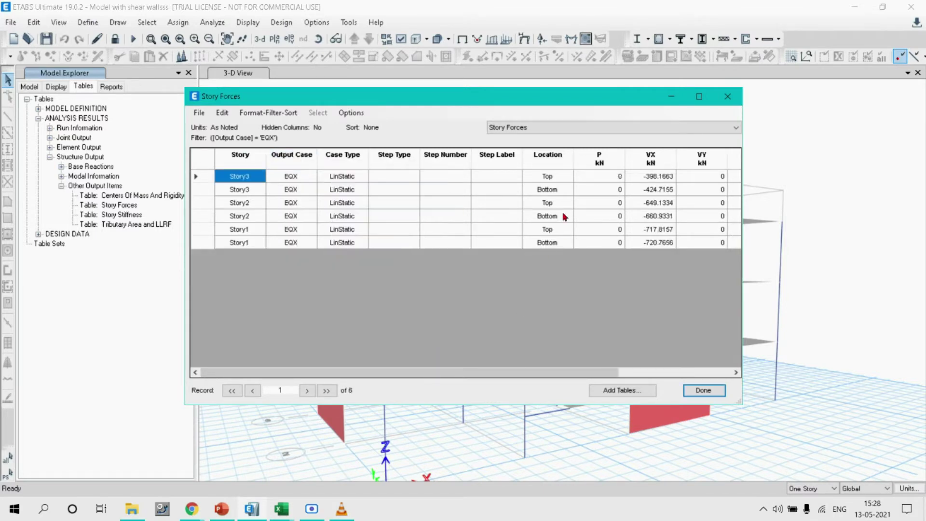
right_click(548, 160)
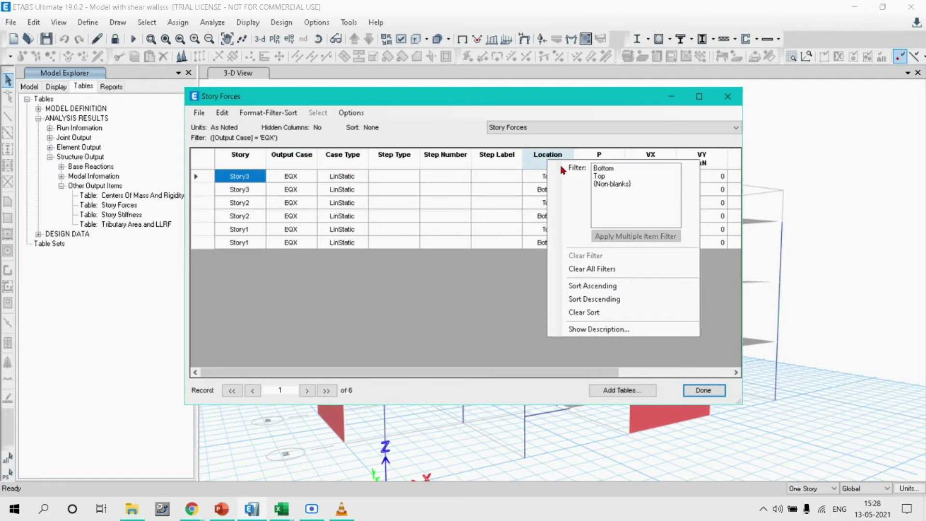
left_click(604, 169)
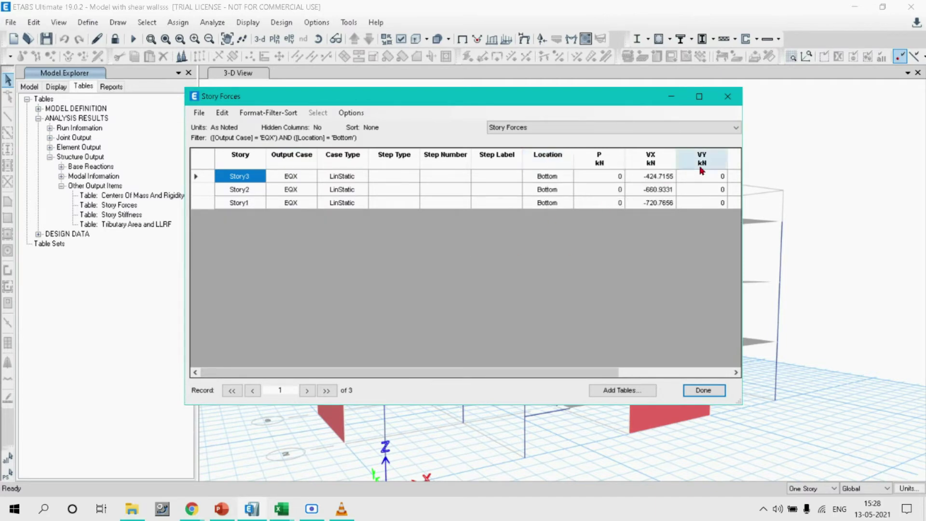
Copy the VX column of the filtered story forces into Sheet4 of the MainProject.xlsx workbook in Excel, starting at cell C3
left_click(652, 159)
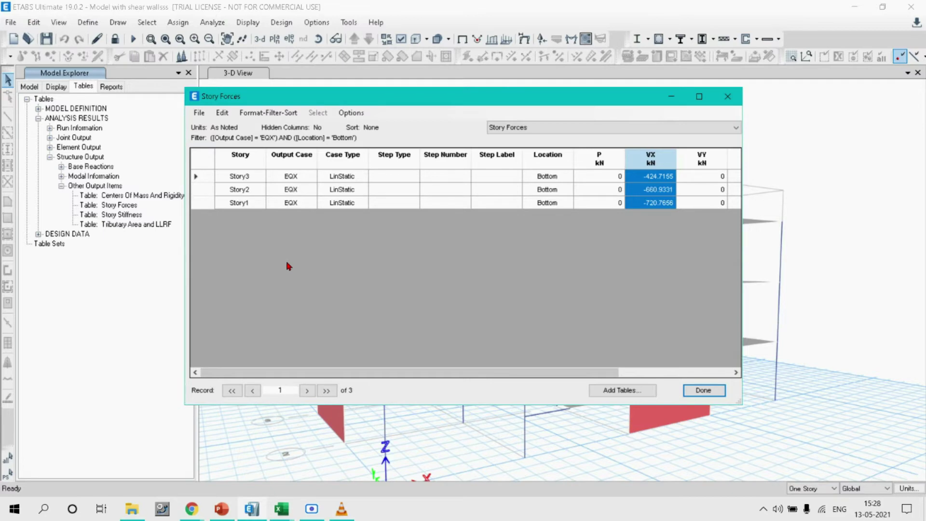
key("alt+Tab")
key("alt+Tab")
key("alt+Tab")
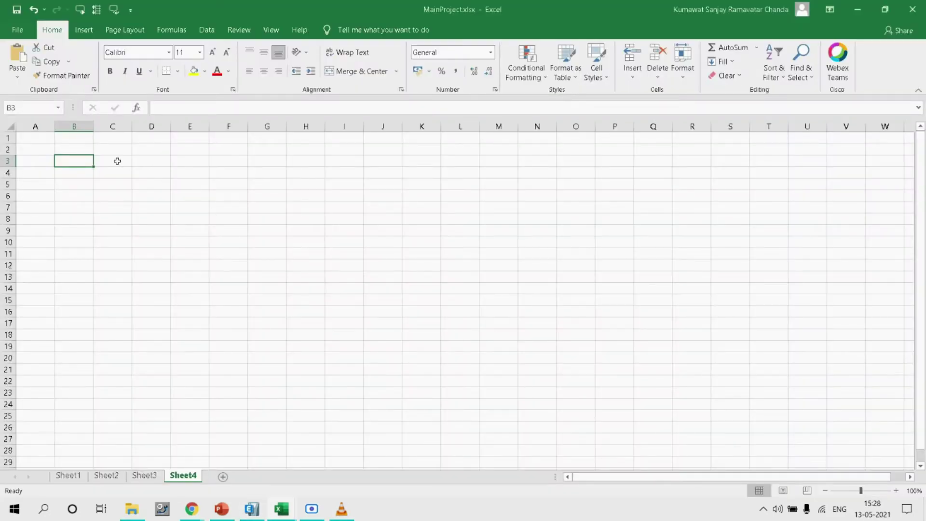
left_click(117, 161)
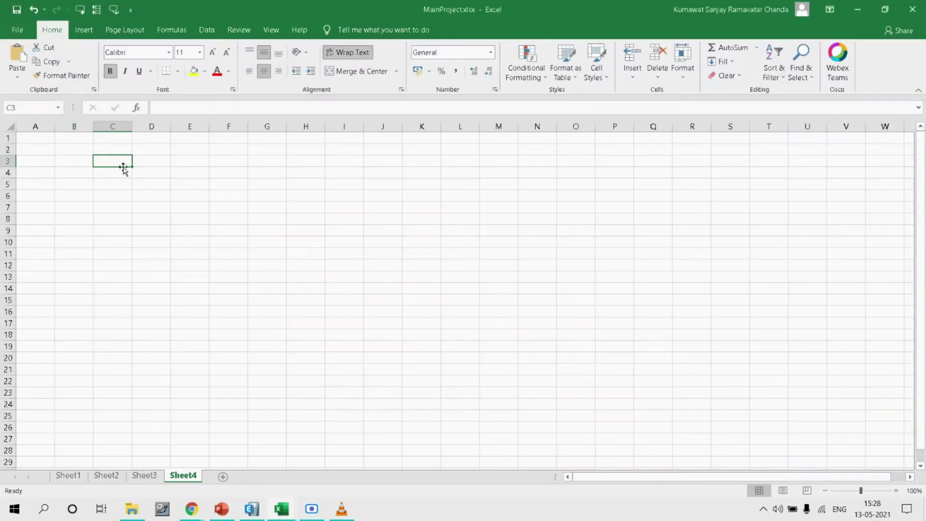
type("VX kN -424.716 -660.933 -720.766")
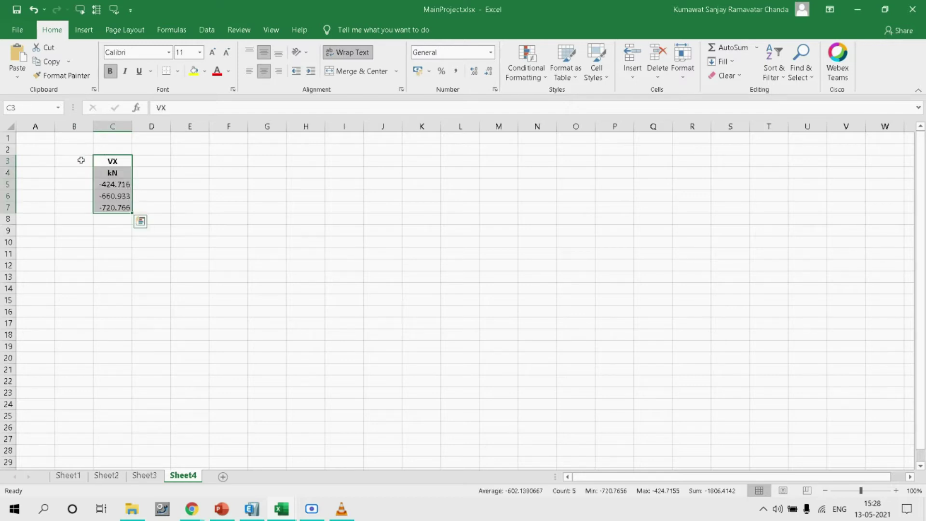
Label cell B3 as EQX and enter the heading Story forces in cell C2
left_click(78, 160)
type("EQX")
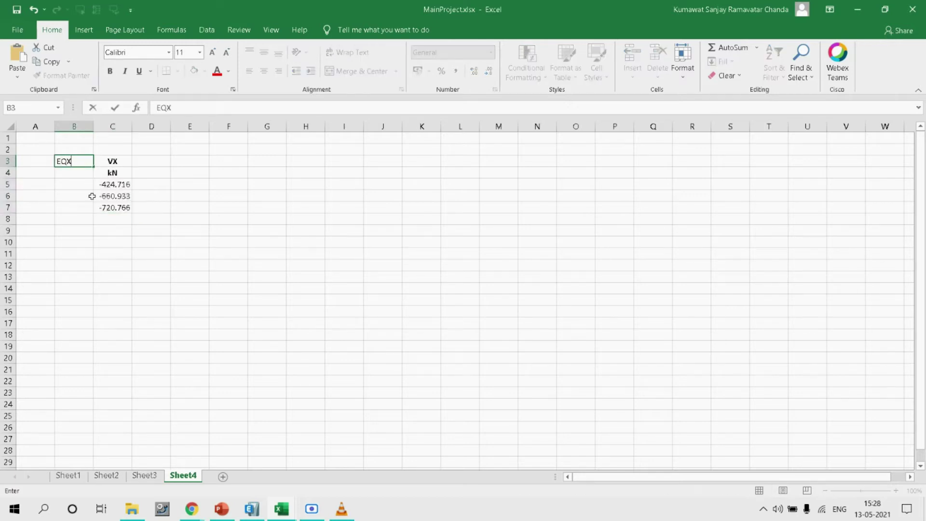
left_click(109, 149)
type("Story forc")
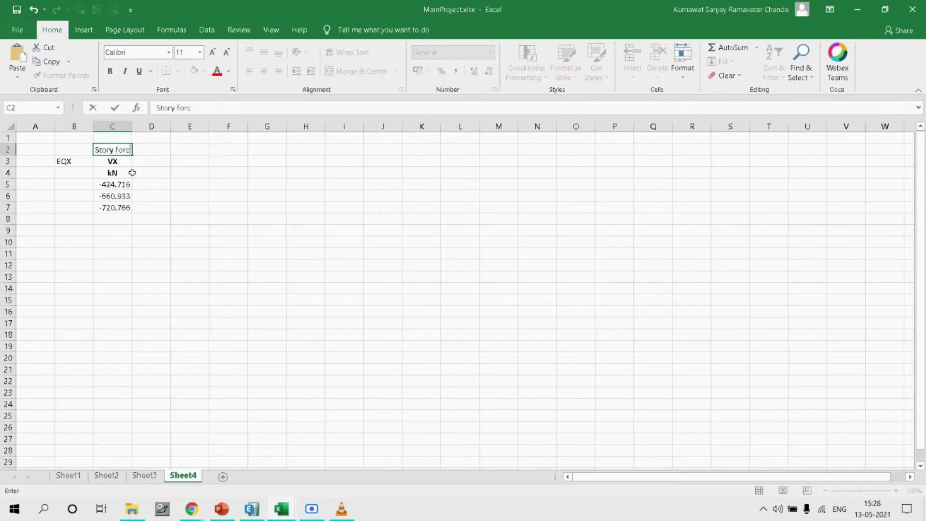
type("es")
Fit column C's width to its contents and enter the heading Shear wall forces in cell D2
left_click(151, 150)
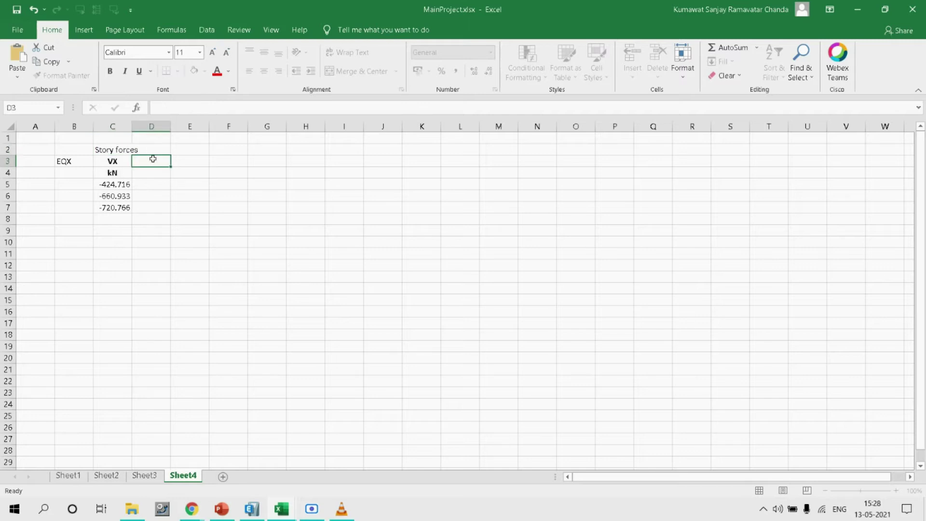
double_click(131, 126)
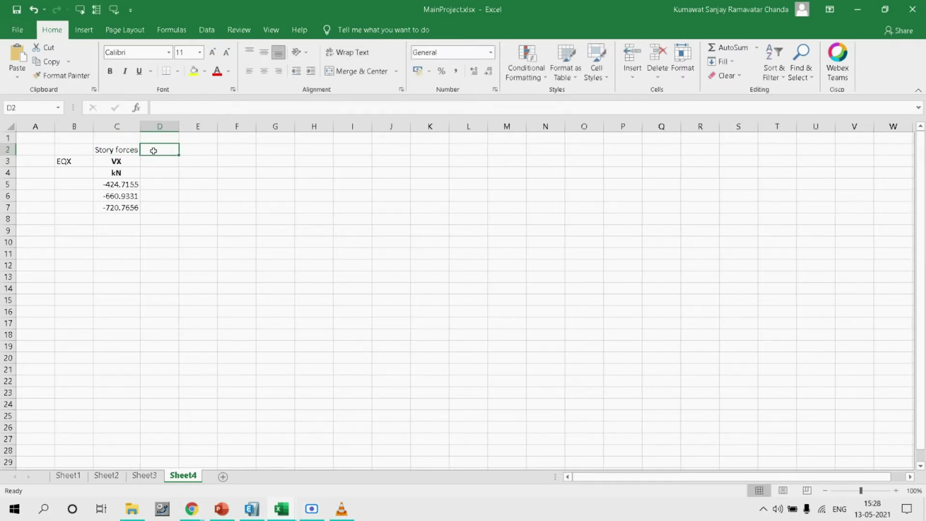
type("P")
key("BackSpace")
type("Shear wall forces")
Switch back to ETABS and change the Story Forces output case filter to EQY, keeping the Bottom location
key("alt+Tab")
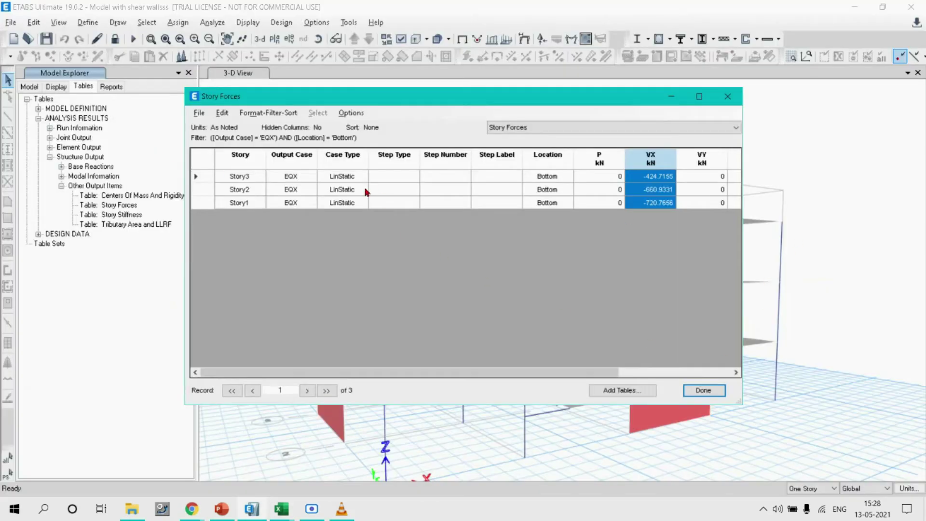
left_click(282, 158)
right_click(273, 159)
scroll(322, 212, "down", 2)
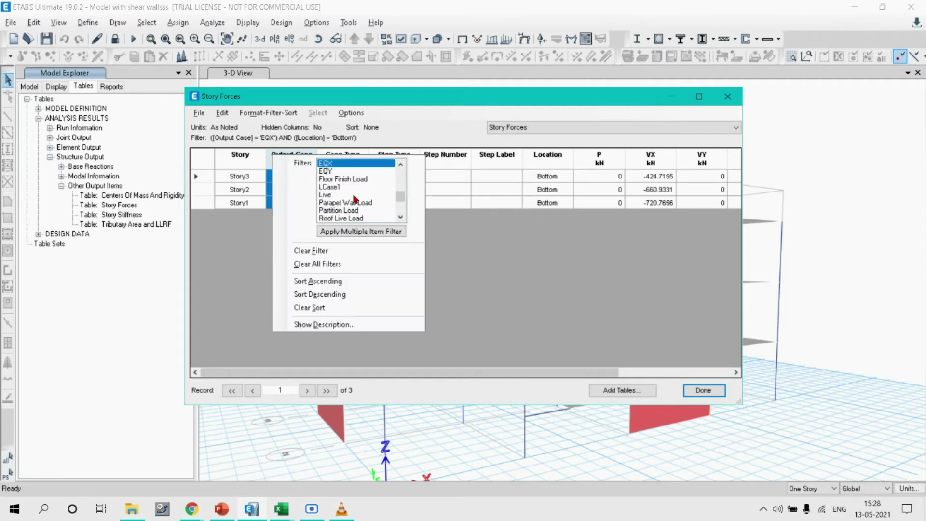
left_click(333, 172)
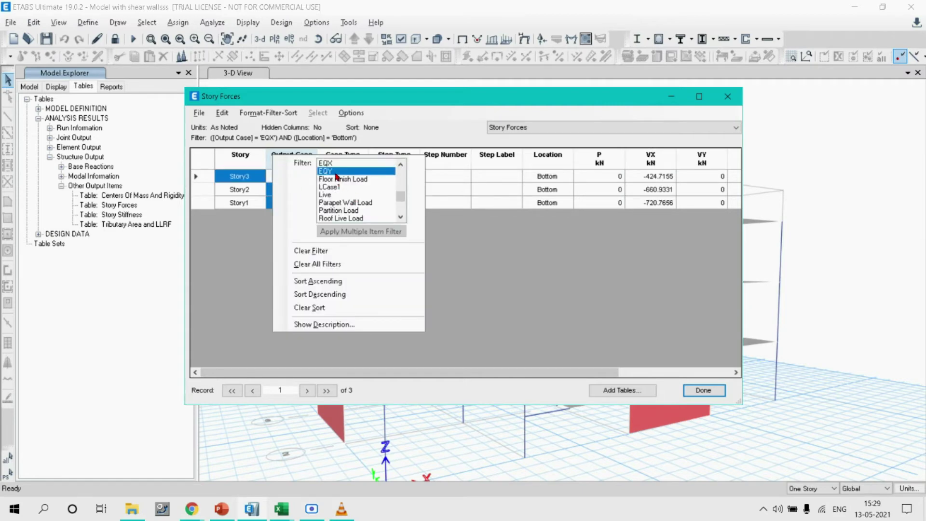
Copy the VY column of the EQY story forces and switch to Sheet4 of MainProject.xlsx in Excel
left_click(702, 159)
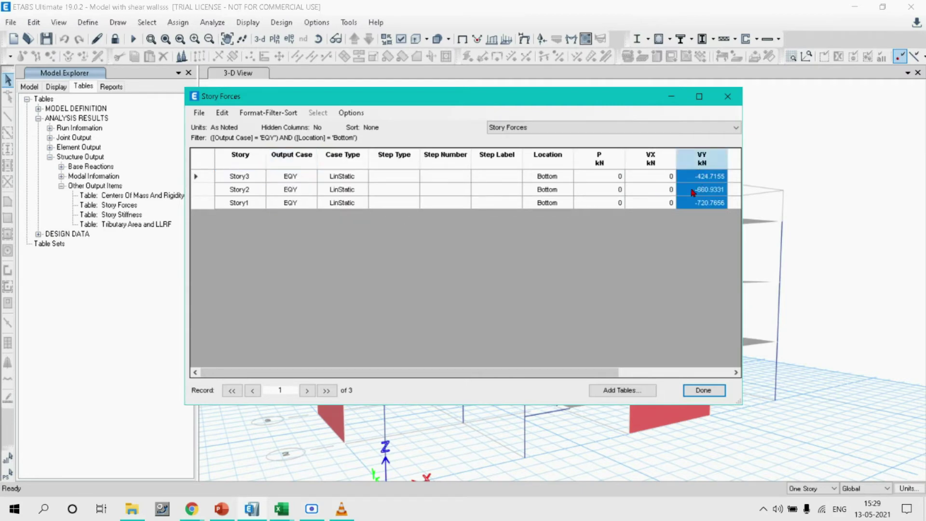
key("Right")
key("alt")
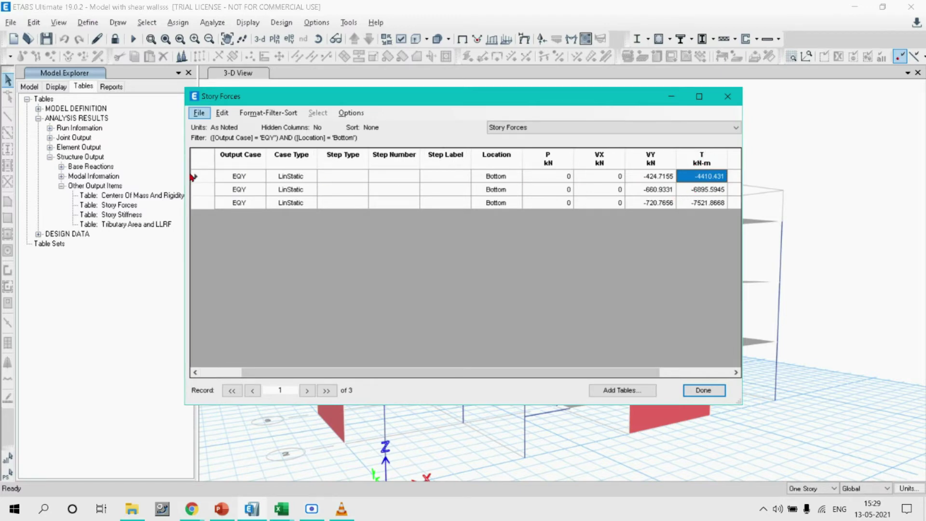
left_click(652, 164)
key("alt+Tab")
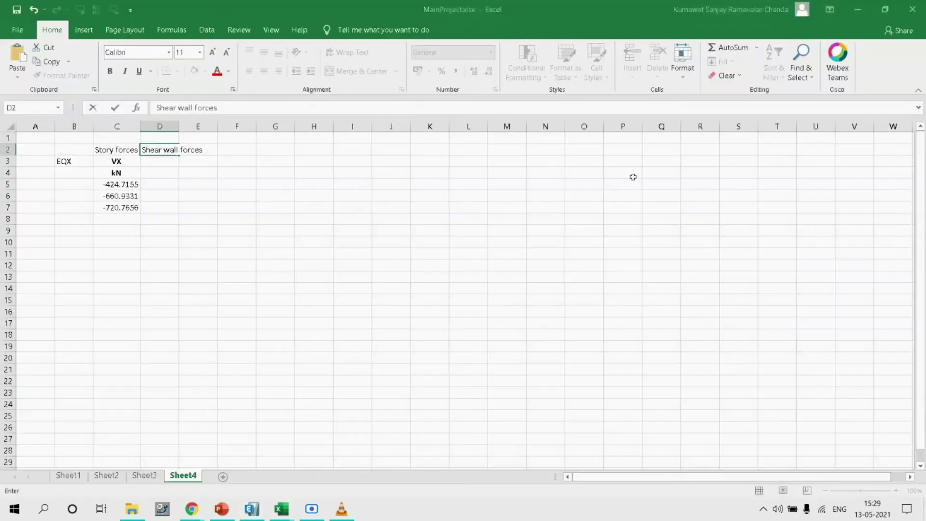
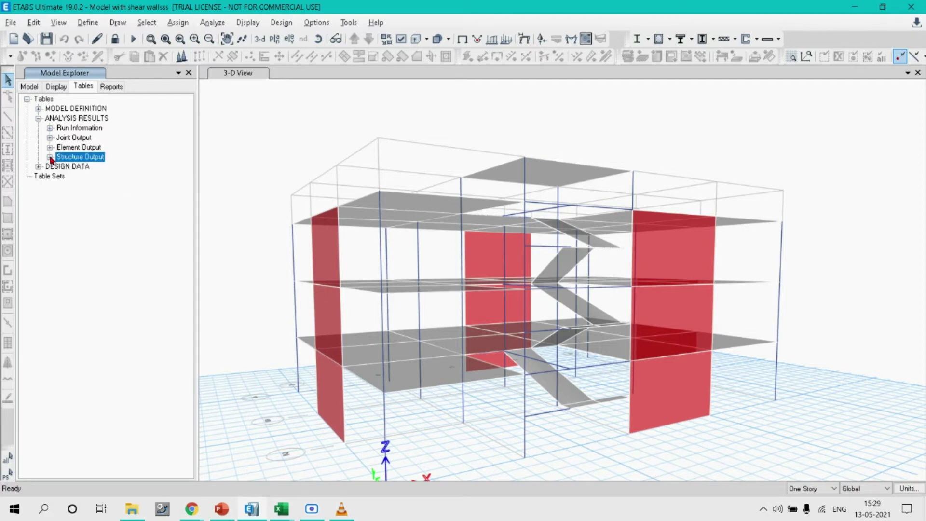
Open the Pier Forces table from the wall output of the element analysis results
left_click(50, 147)
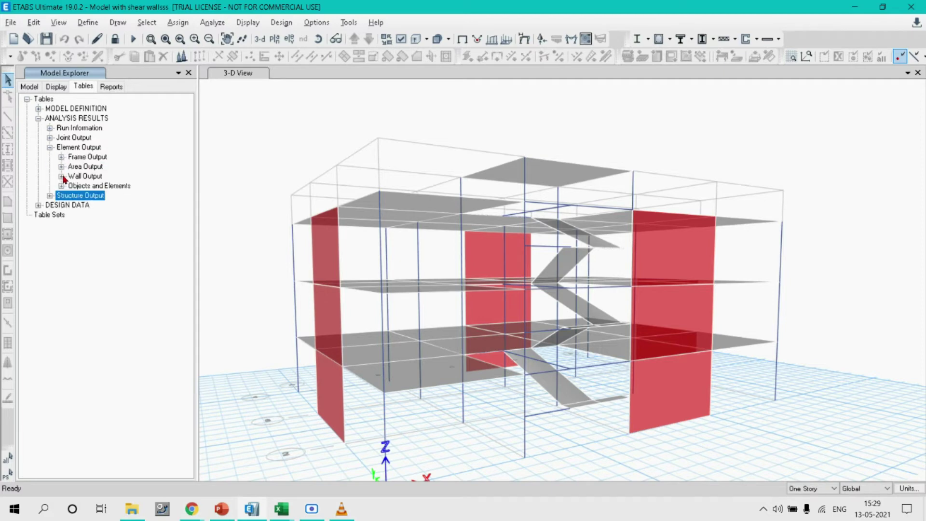
left_click(61, 176)
right_click(131, 187)
left_click(134, 191)
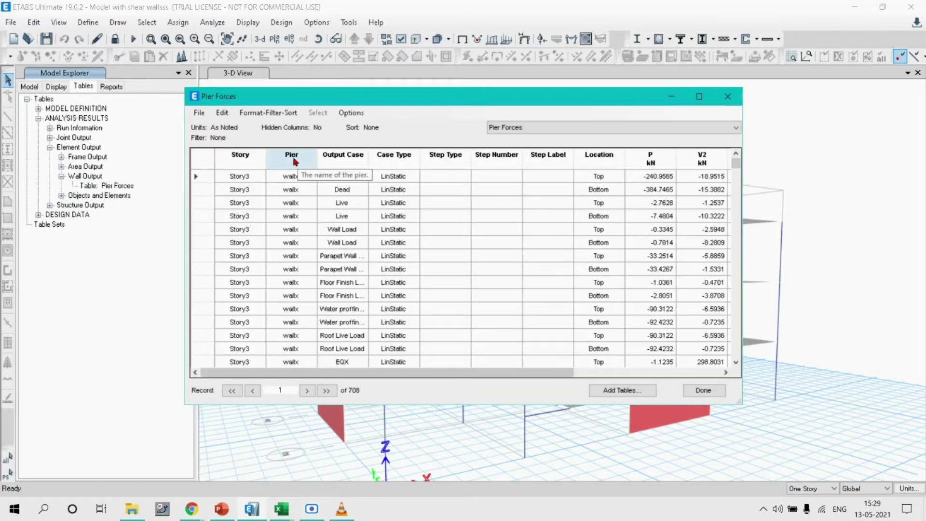
Filter the Pier Forces table to pier wallx, location Bottom and output case EQX
right_click(292, 156)
left_click(346, 166)
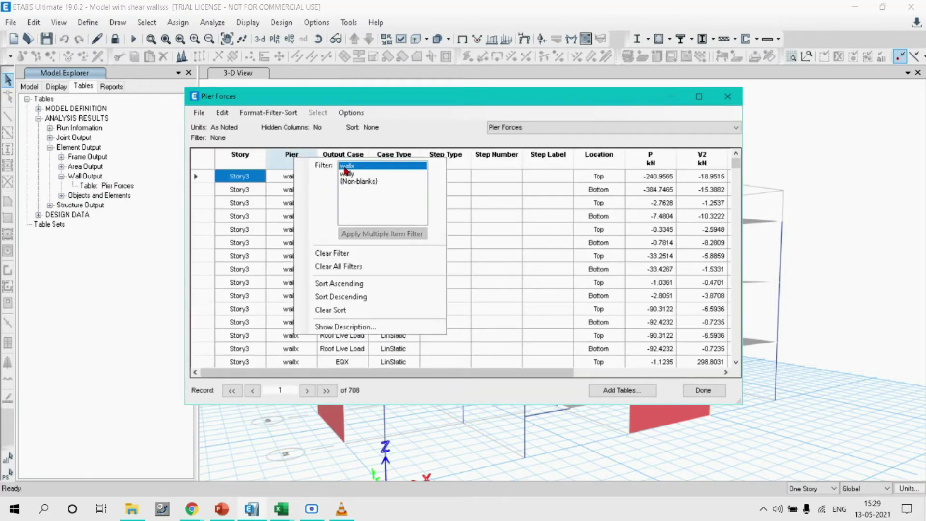
right_click(603, 157)
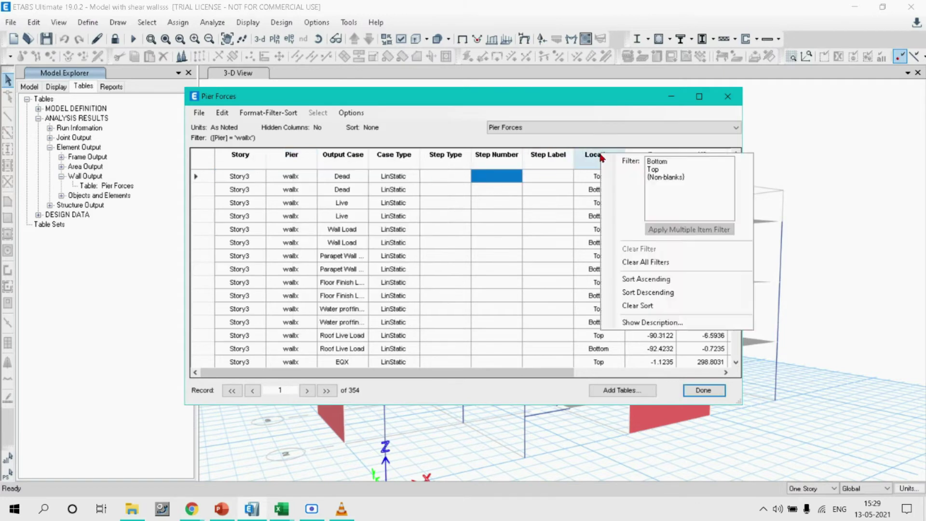
left_click(653, 161)
right_click(355, 164)
scroll(398, 206, "down", 8)
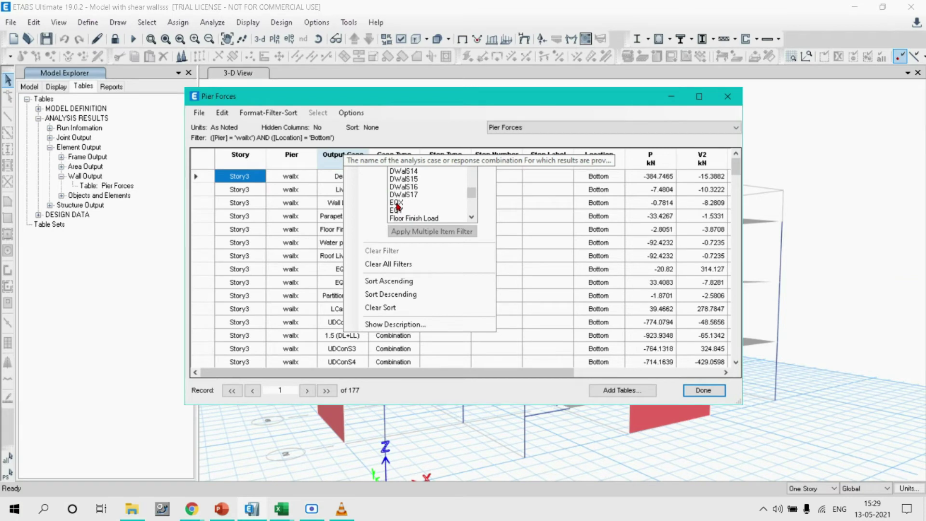
left_click(398, 203)
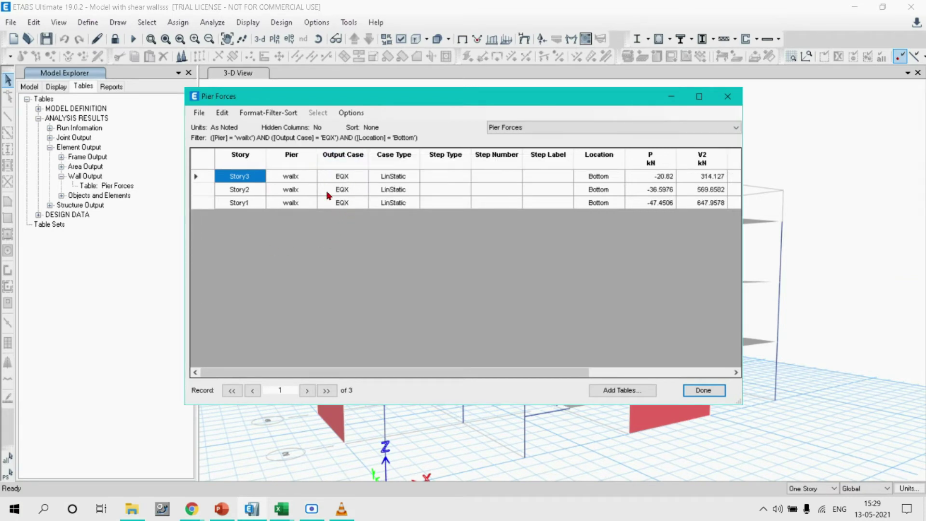
Copy the V2 and V3 columns of the filtered wallx pier forces into Excel's Sheet4, starting at cell D3
left_click_drag(597, 375, 676, 369)
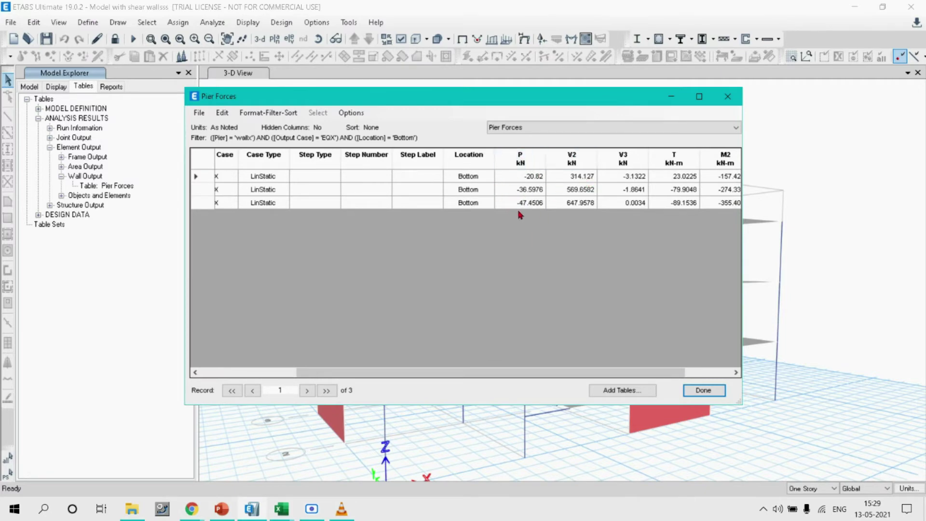
left_click_drag(573, 163, 610, 182)
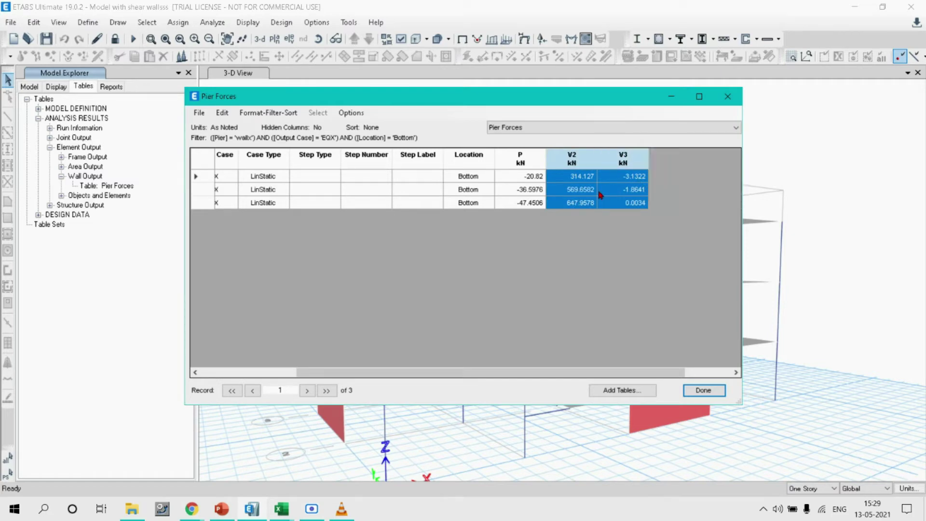
key("alt+Tab")
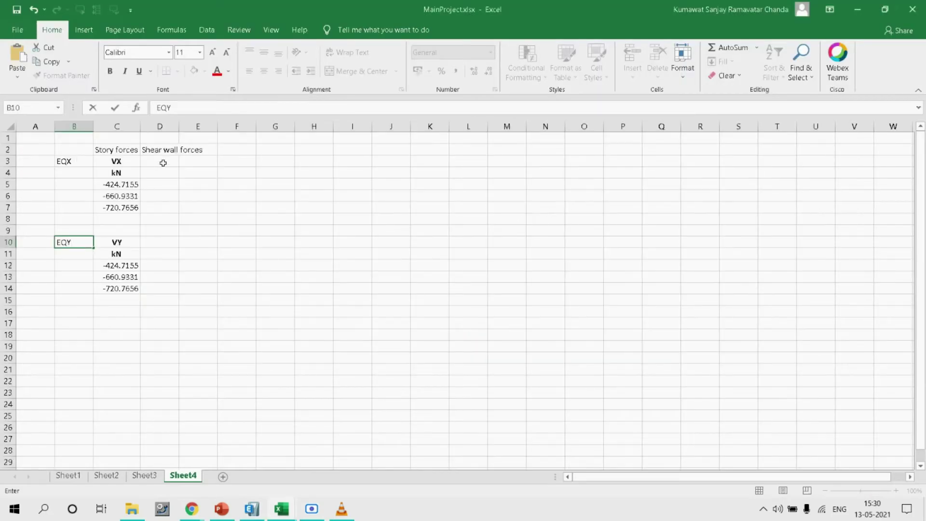
left_click(162, 162)
type("V2\tV3 kN\tkN 314.127\t-3.1322 569.6582\t-1.8641 647.9578\t0.0034")
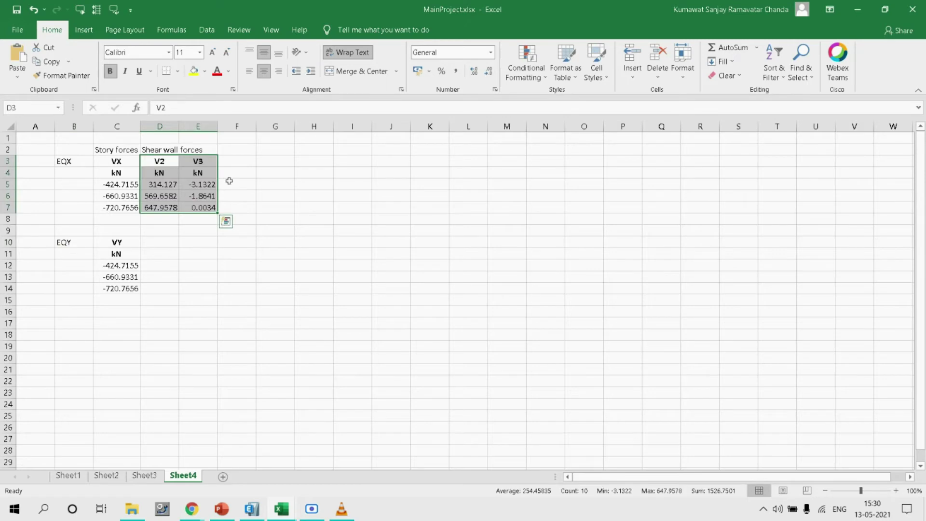
Switch back to ETABS and change the Pier Forces filters to pier wally and output case EQY, keeping the Bottom location
key("alt+Tab")
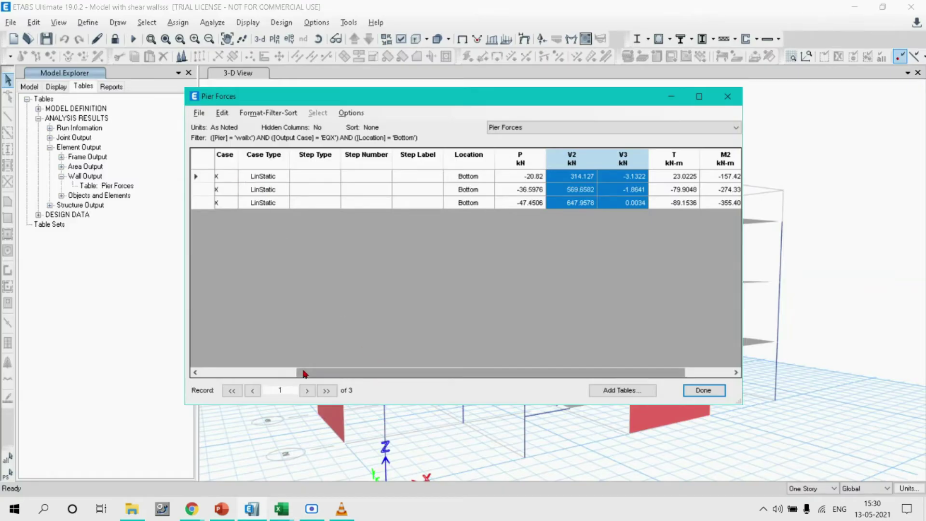
left_click_drag(347, 376, 278, 364)
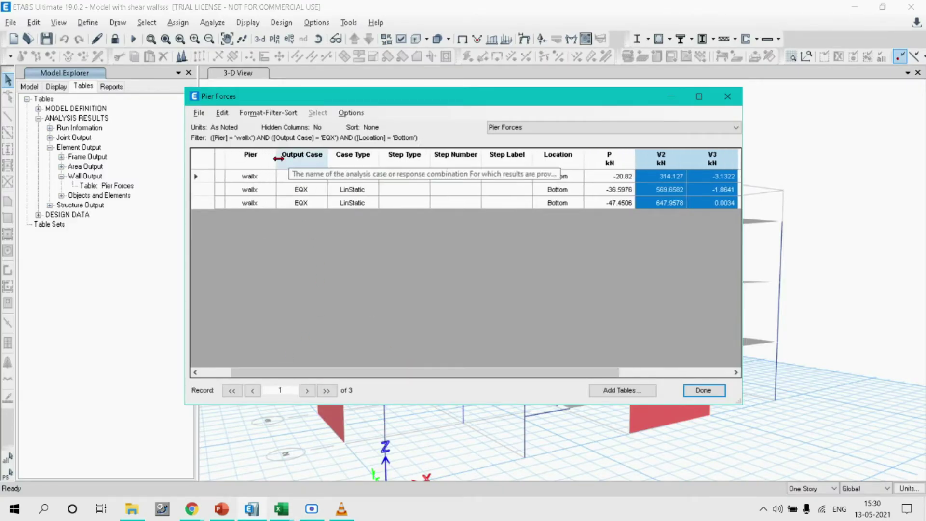
left_click(251, 162)
right_click(251, 162)
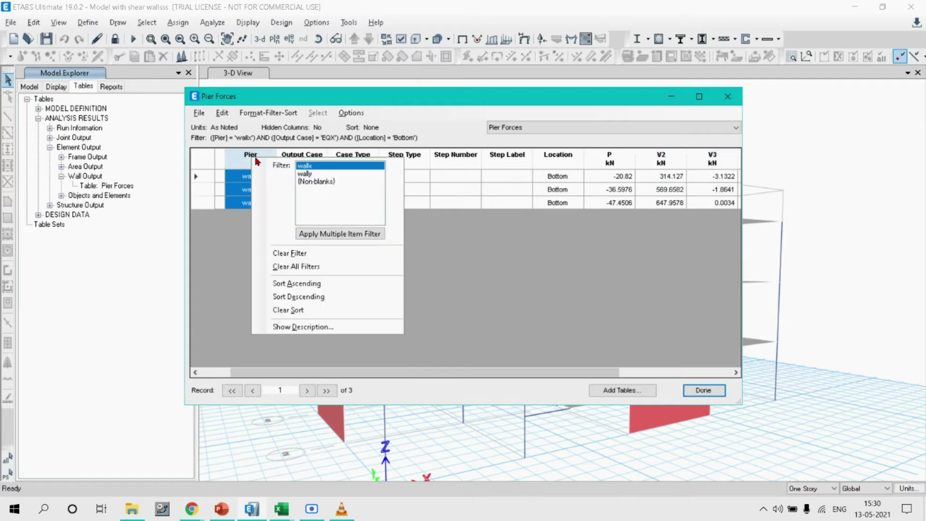
left_click(309, 174)
left_click(310, 161)
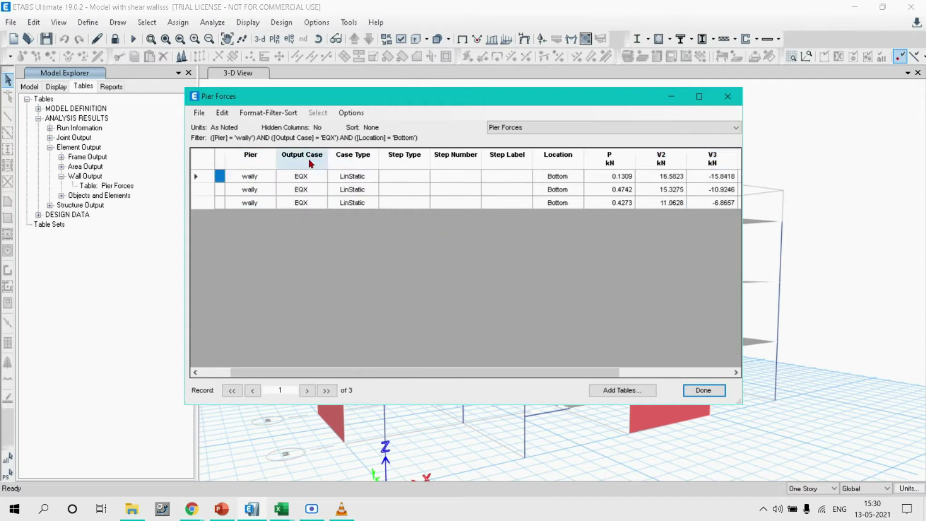
right_click(311, 160)
left_click(367, 177)
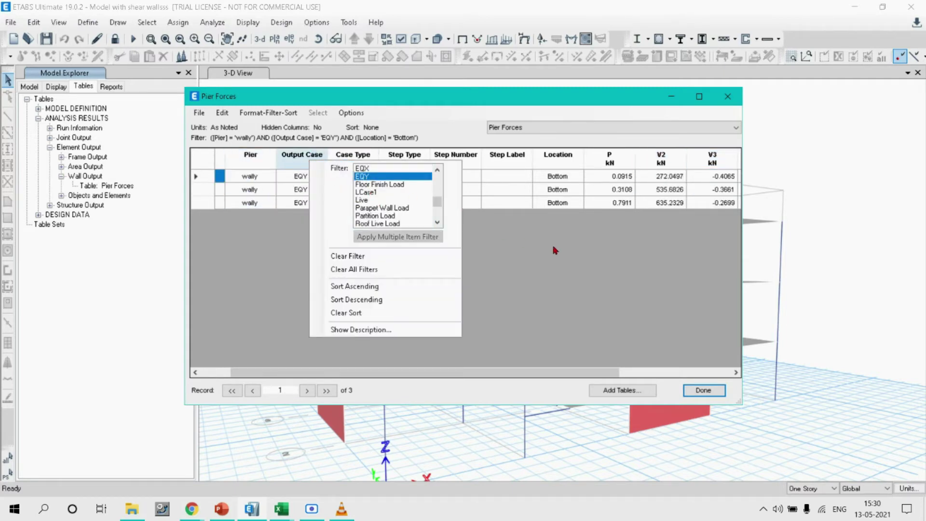
Copy the V2 and V3 columns of the filtered wally pier forces into Excel's Sheet4, starting at cell D10
left_click(679, 170)
left_click_drag(679, 170, 710, 190)
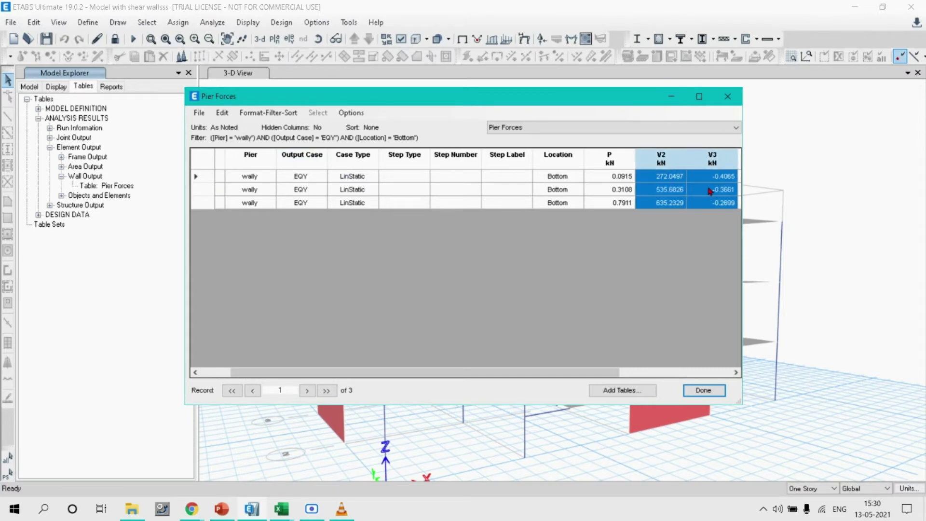
key("alt+Tab")
left_click(159, 241)
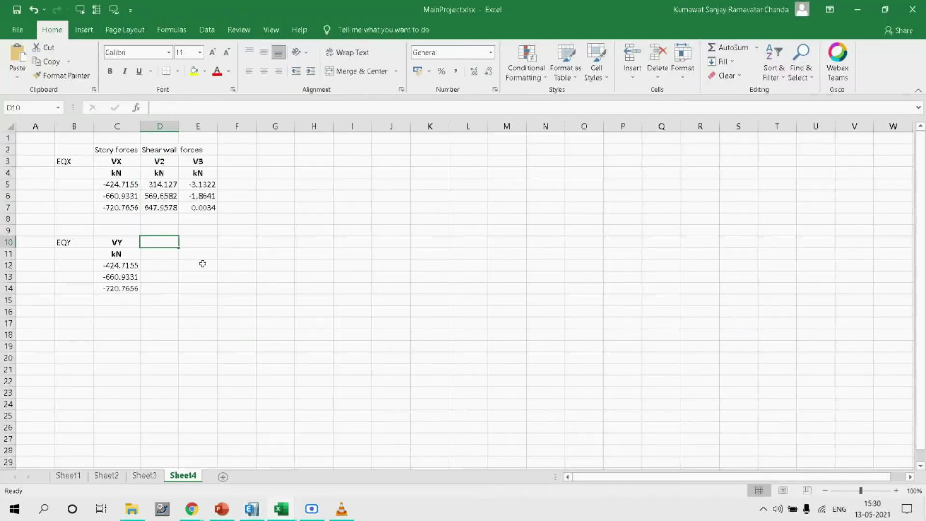
type("V2\tV3 kN\tkN 272.0497\t-0.4065 535.6826\t-0.3661 635.2329\t-0.2699")
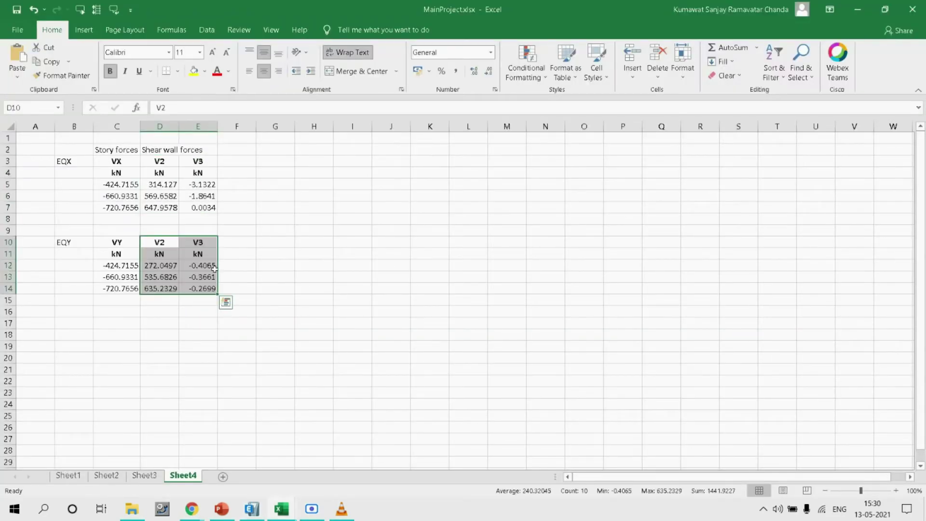
Enter the formula =D5-E5 in cell F5 to combine the V2 and V3 shear wall forces
left_click(232, 185)
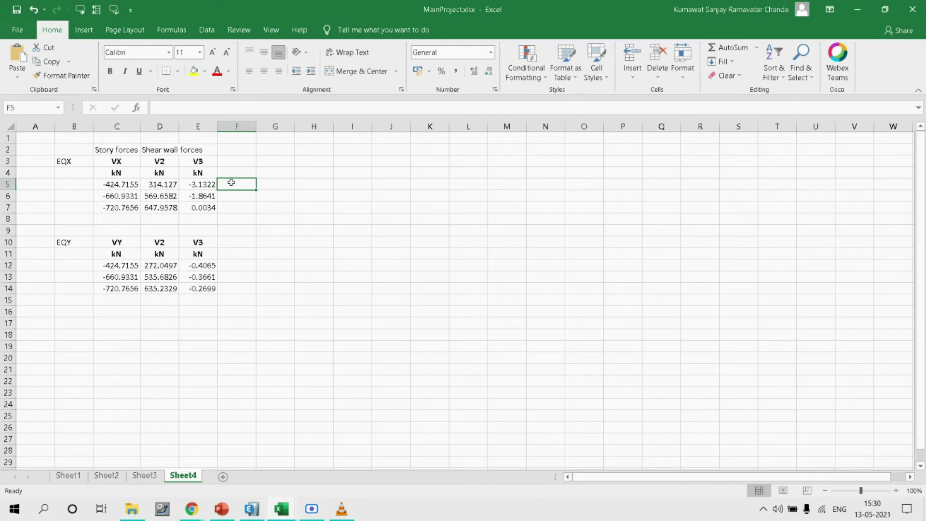
type("=")
left_click(157, 186)
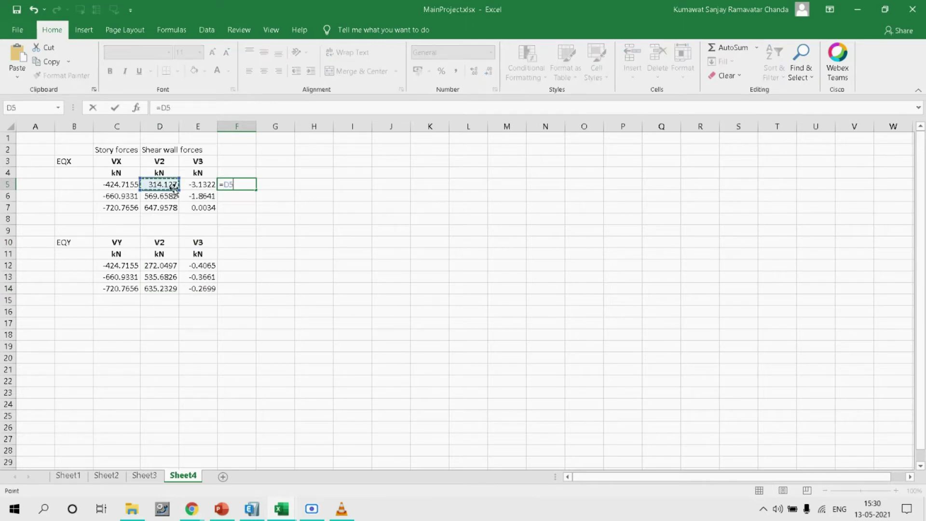
type("+")
left_click(201, 185)
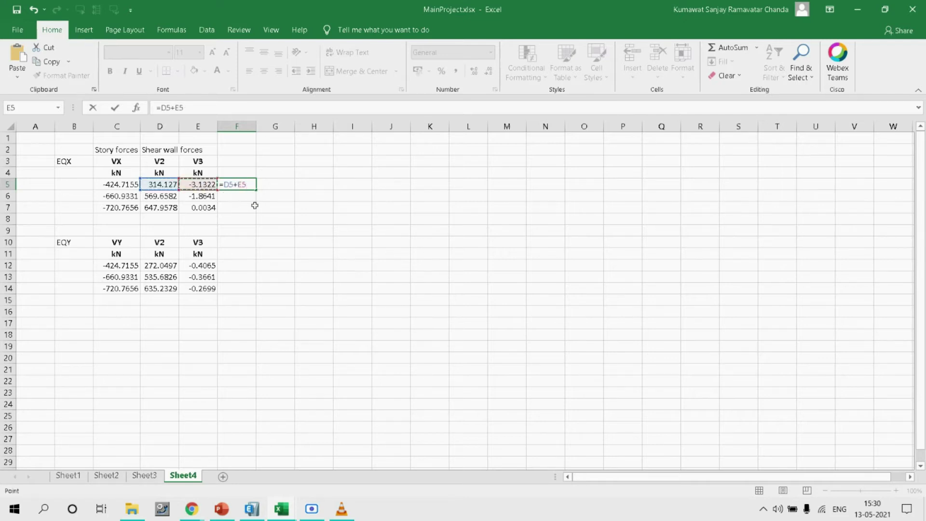
left_click(235, 184)
key("BackSpace")
type("-")
key("Return")
Fill the F5 formula down to F14 and clear the unneeded cells F8 to F11 between the two tables
left_click(234, 185)
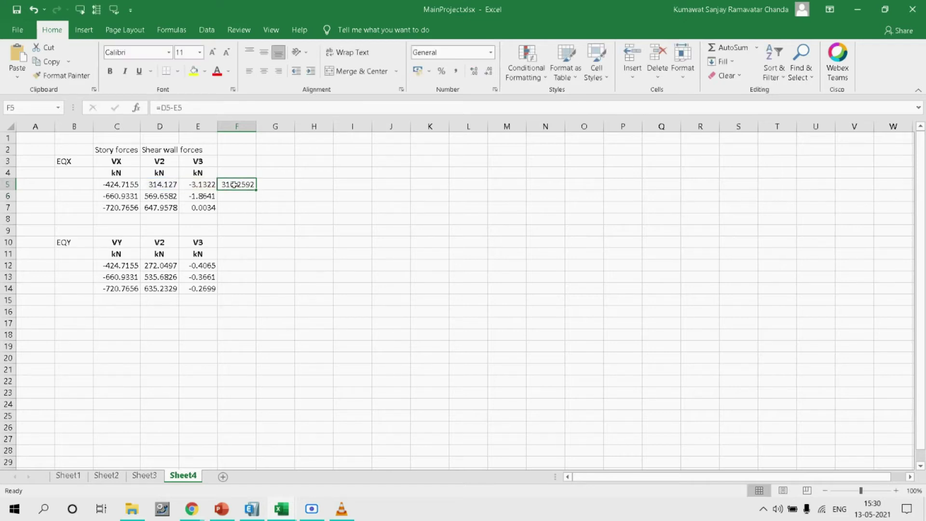
double_click(255, 190)
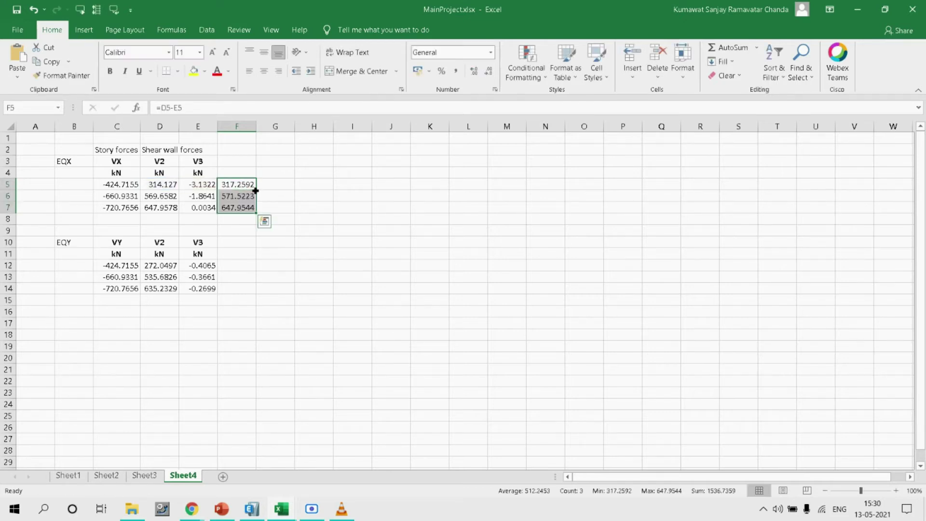
left_click_drag(256, 214, 238, 254)
key("Delete")
left_click(243, 221)
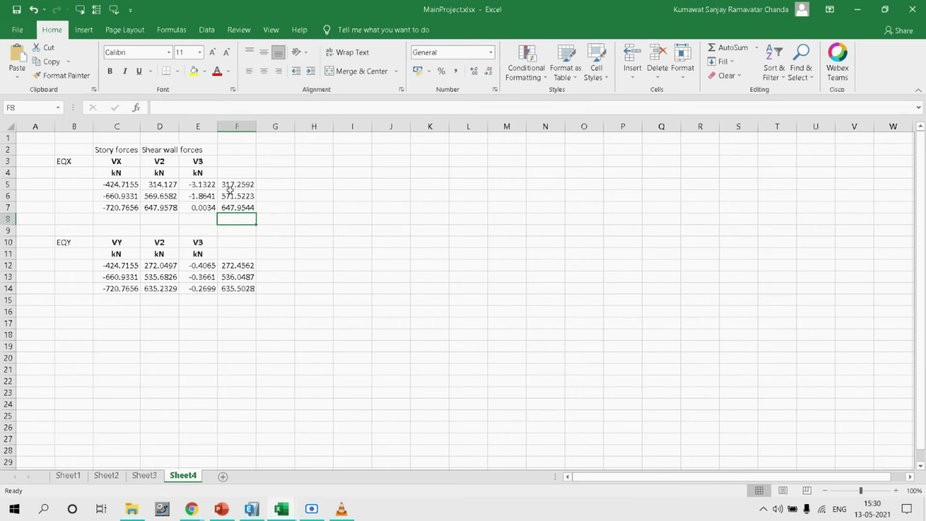
Enter the formula =F5/C5 in cell G5 to get the ratio of shear wall force to story force
left_click(264, 184)
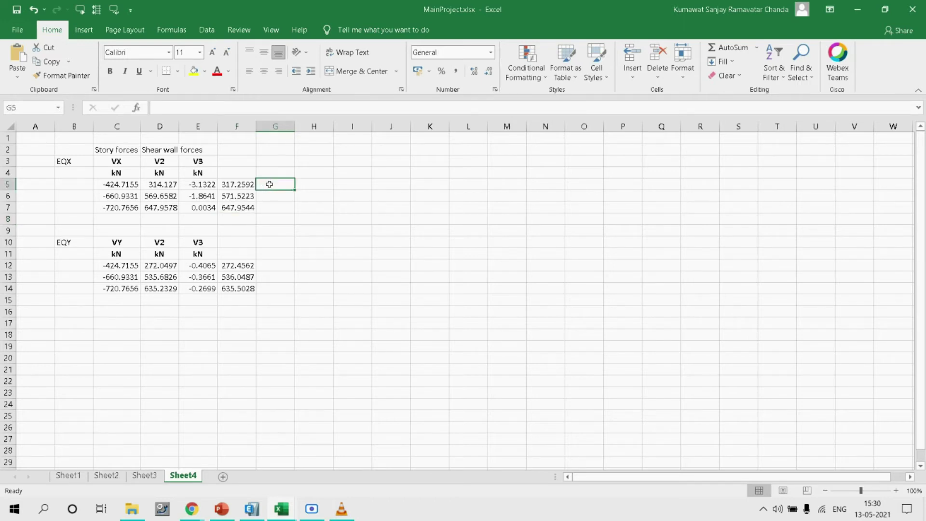
type("=")
left_click(241, 185)
type("\\")
left_click(125, 187)
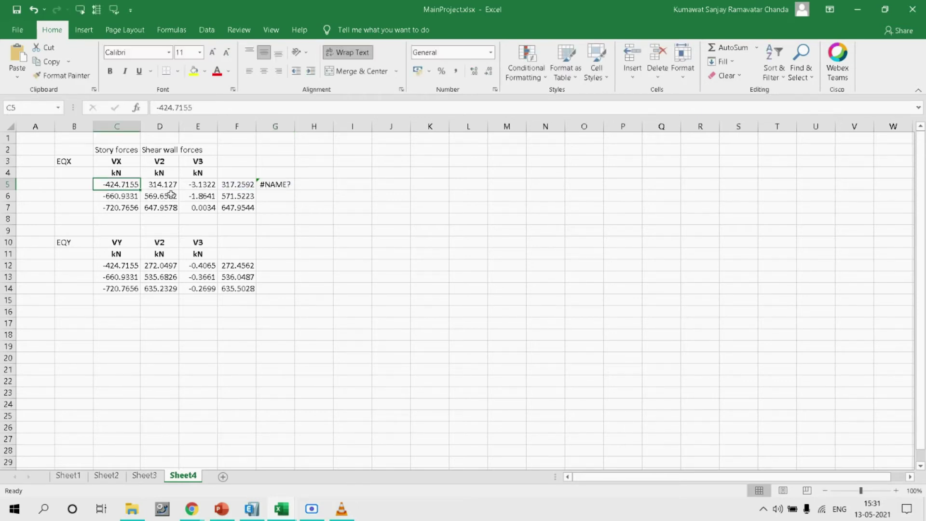
double_click(269, 184)
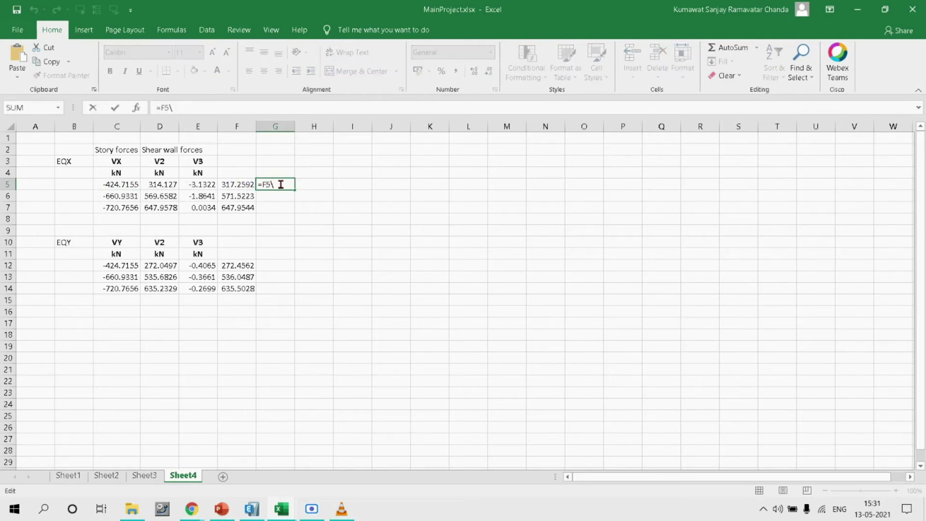
left_click(127, 187)
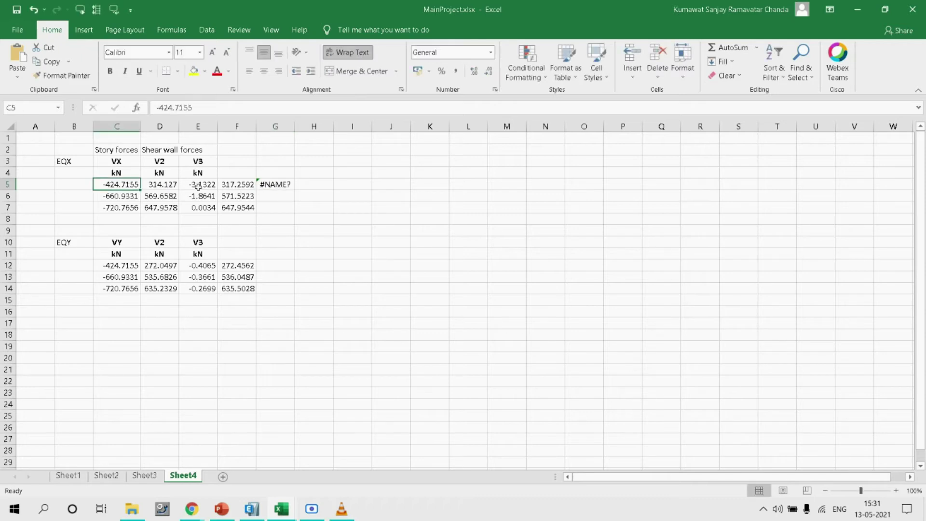
double_click(272, 185)
key("BackSpace")
type("/")
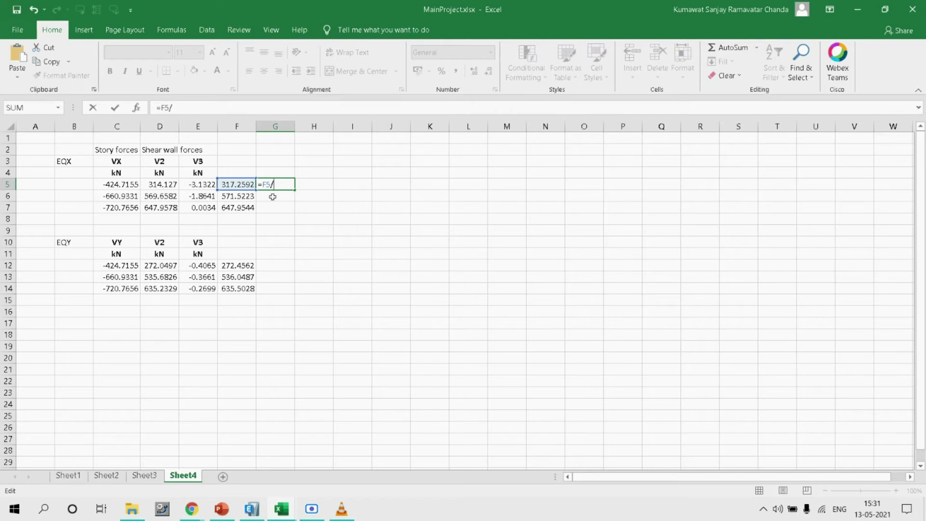
left_click(124, 186)
key("Return")
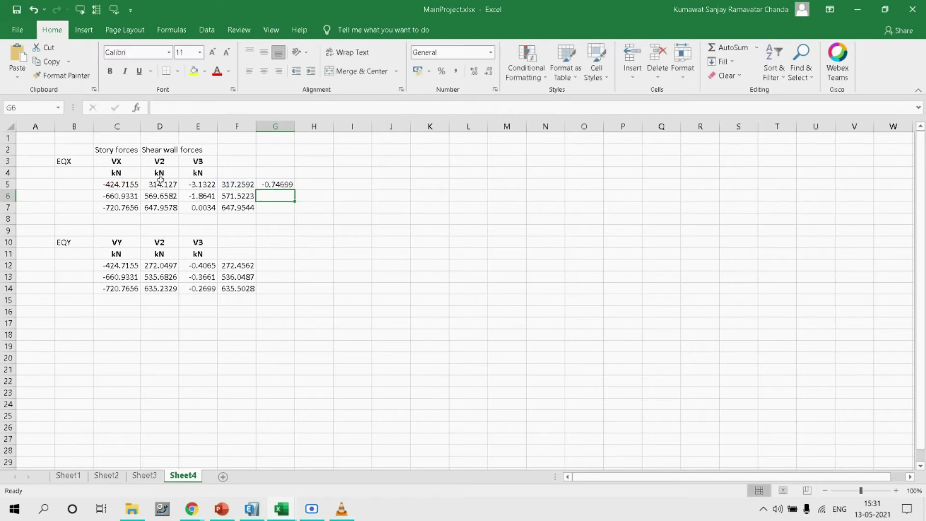
Fill the G5 ratio formula down to G14 and clear the unneeded cells G8 to G11 between the two tables
left_click(273, 184)
left_click_drag(296, 190, 296, 289)
left_click(279, 219)
left_click_drag(279, 219, 278, 254)
key("Delete")
left_click(278, 218)
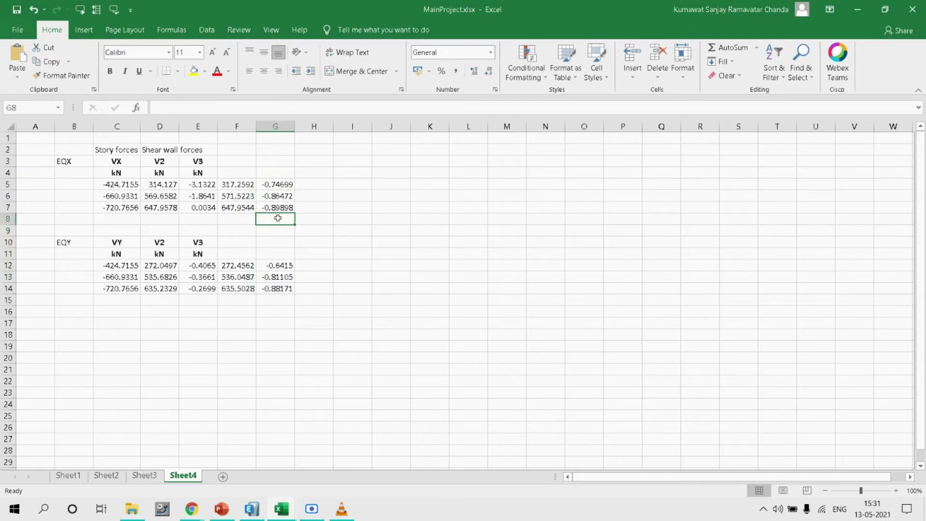
Enter =AVERAGE(G5:G7) in cell G8 to average the three EQX shear wall ratios
type("=")
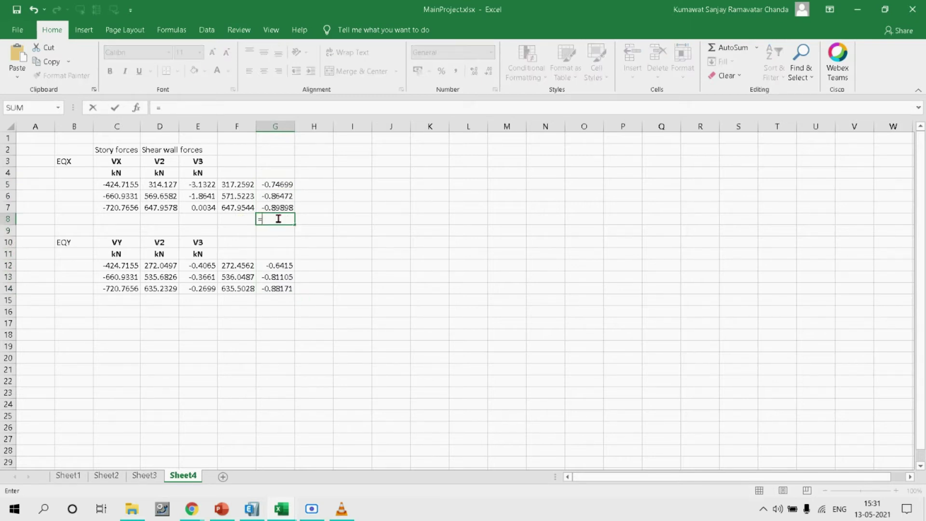
type("Average")
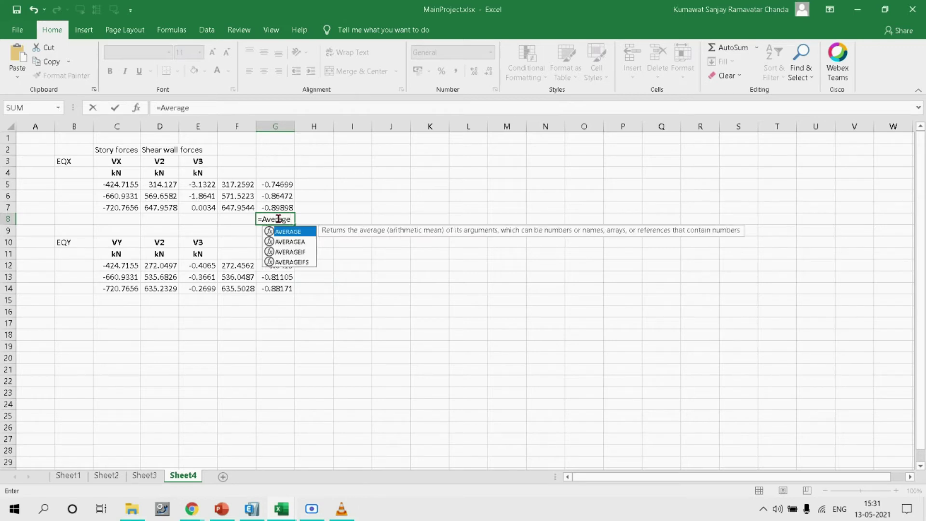
type("(")
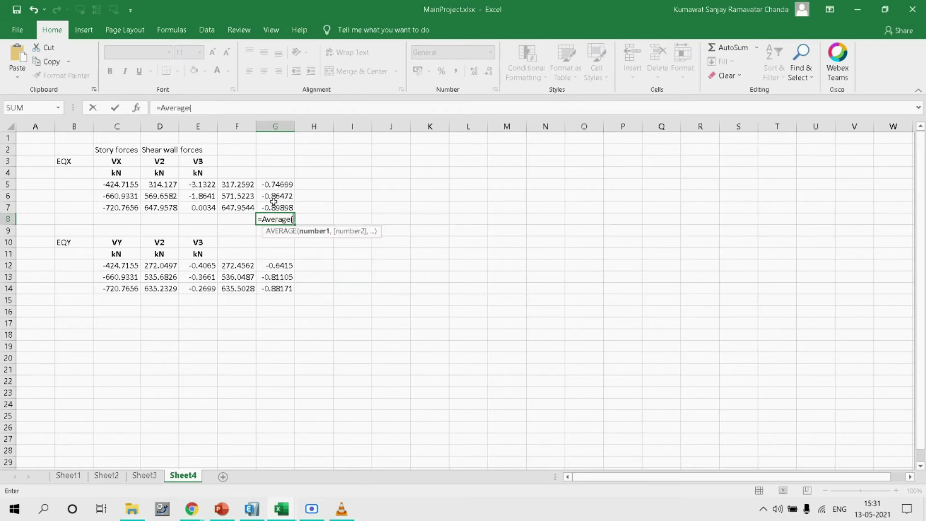
left_click_drag(278, 185, 284, 207)
type(")")
key("Return")
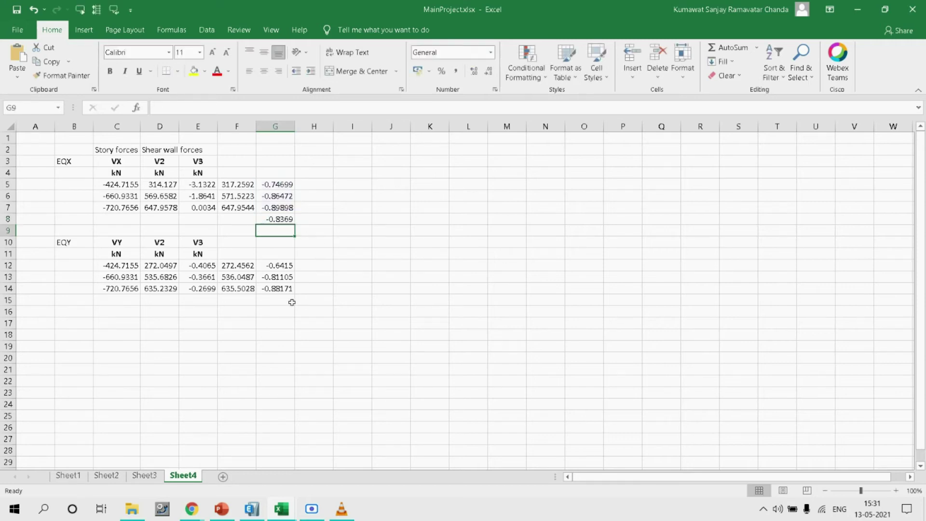
Extend the EQX average formula in G8 with *100 to express it as a percentage
double_click(283, 219)
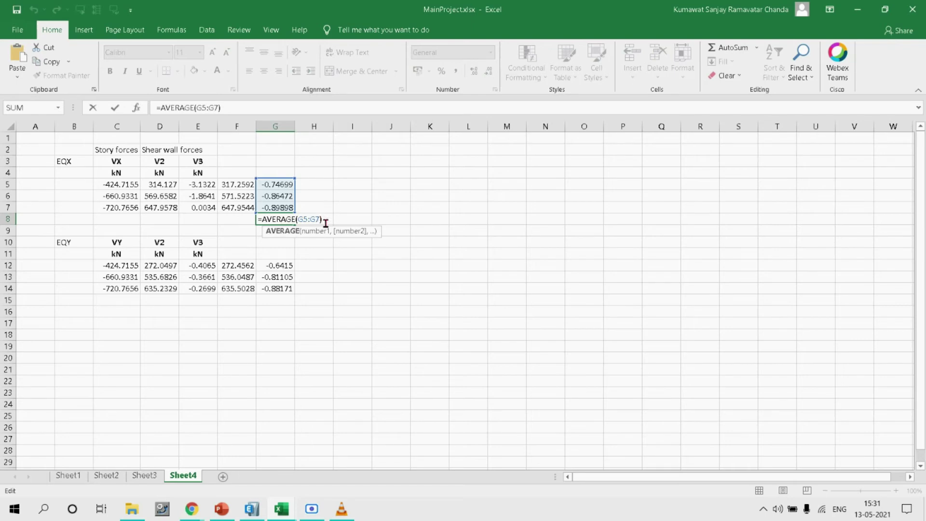
left_click(324, 221)
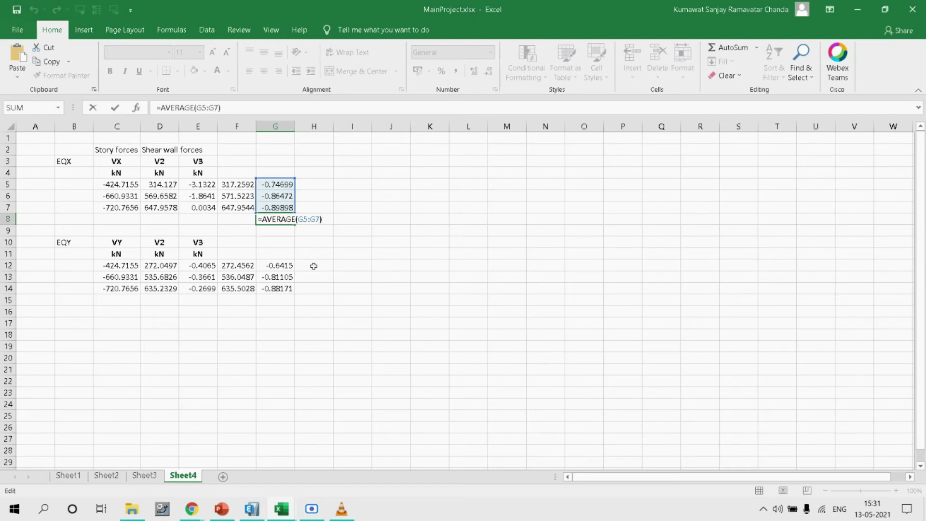
type("*100")
key("Return")
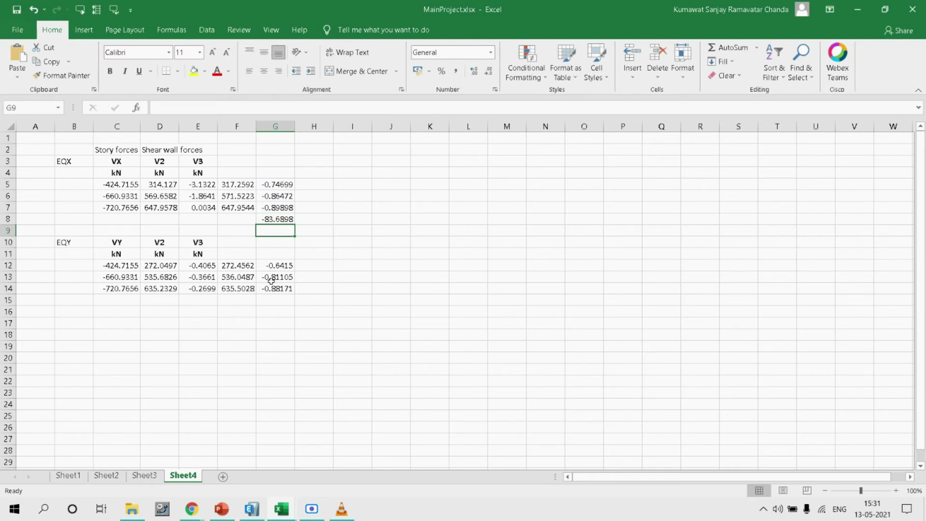
Enter an AVERAGE formula over G12:G14 in cell G15 for the three EQY shear wall ratios
left_click(275, 300)
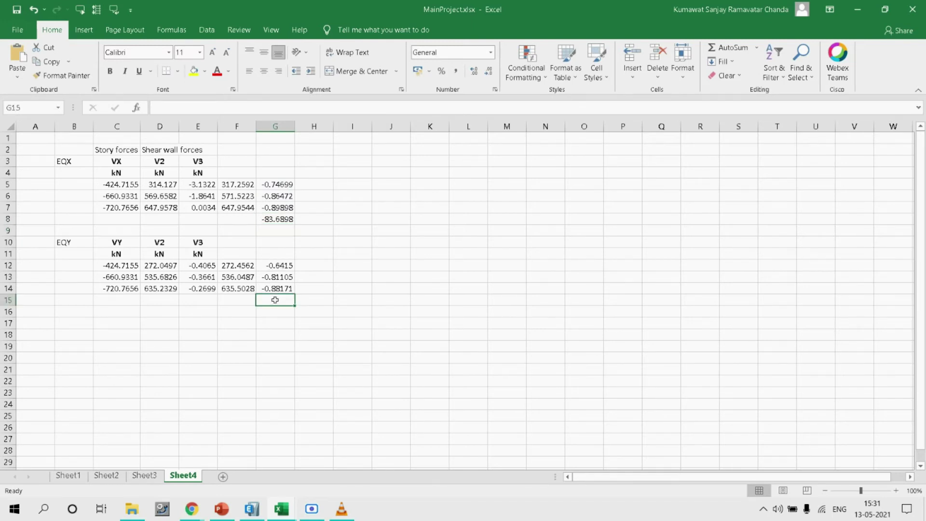
type("=aver")
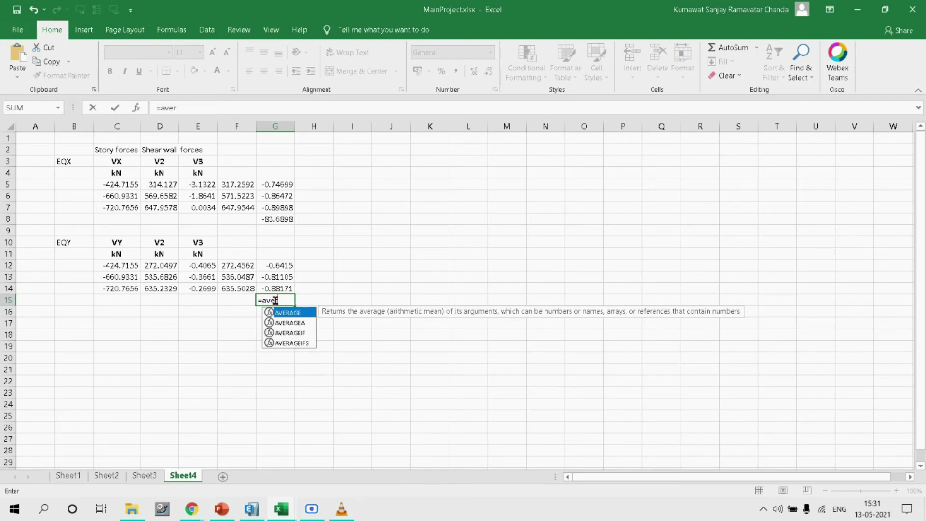
type("age(")
left_click_drag(285, 266, 285, 289)
key("Return")
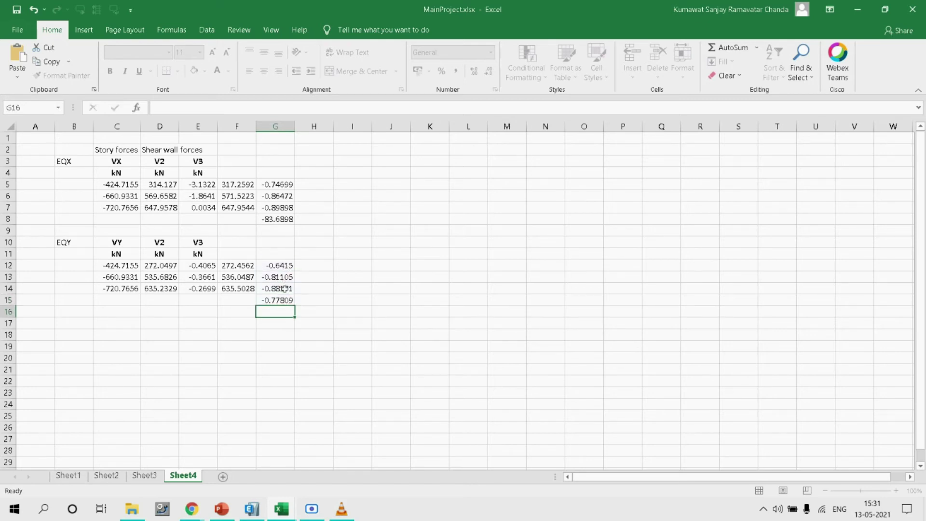
Extend the EQY average formula in G15 with *100 to express it as a percentage
double_click(286, 300)
left_click(331, 300)
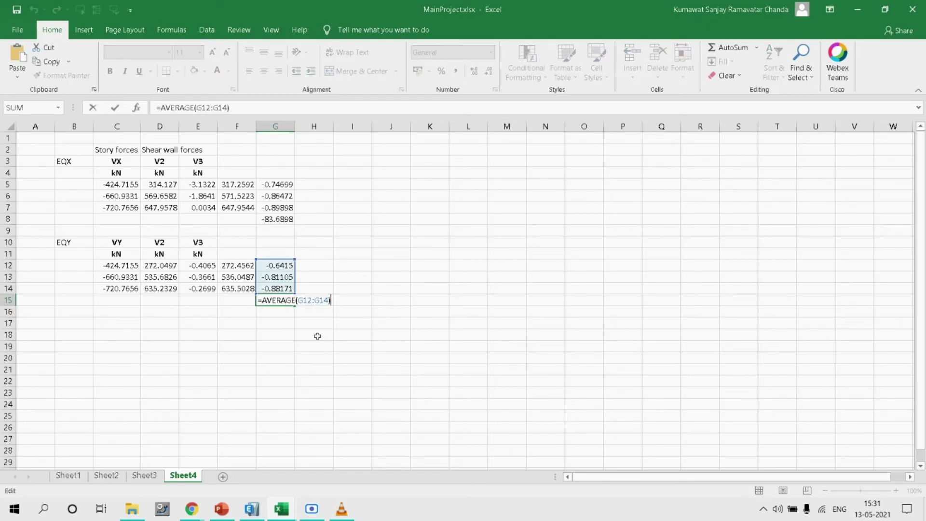
type("*100")
key("Return")
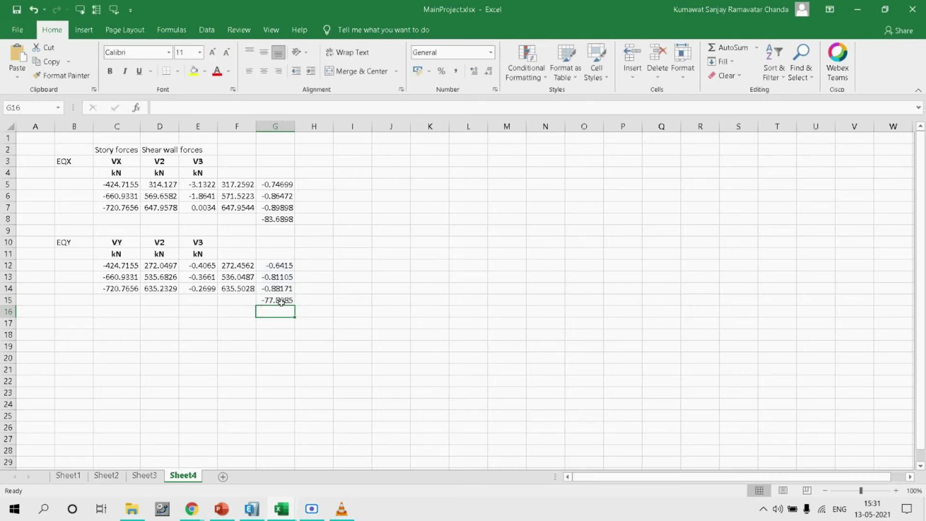
left_click(283, 301)
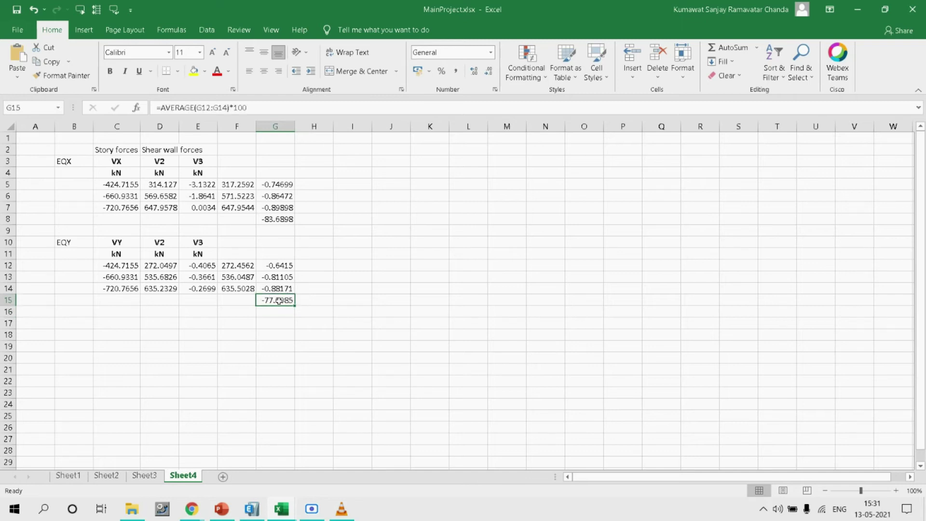
left_click(275, 217)
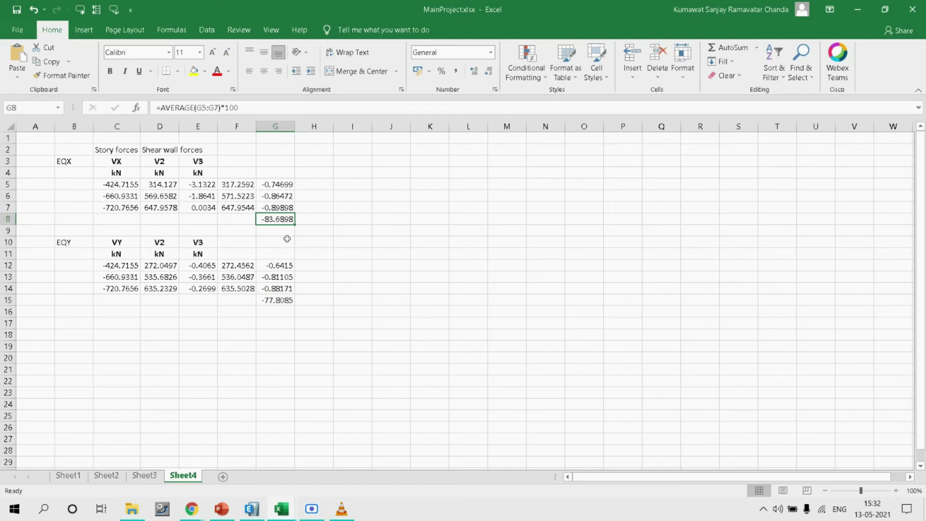
left_click(279, 301)
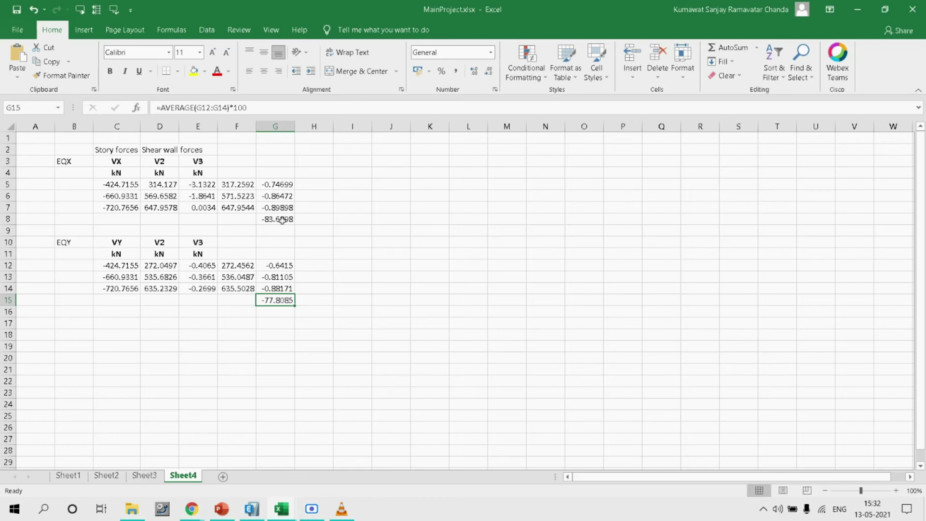
Switch to ETABS, close the Pier Forces table and unlock the model, accepting deletion of the analysis results
key("alt+Tab")
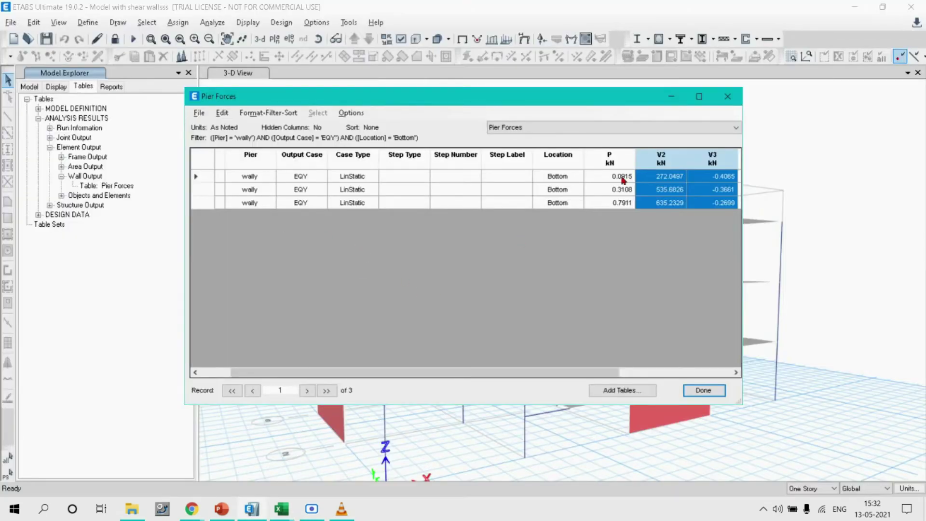
left_click(728, 96)
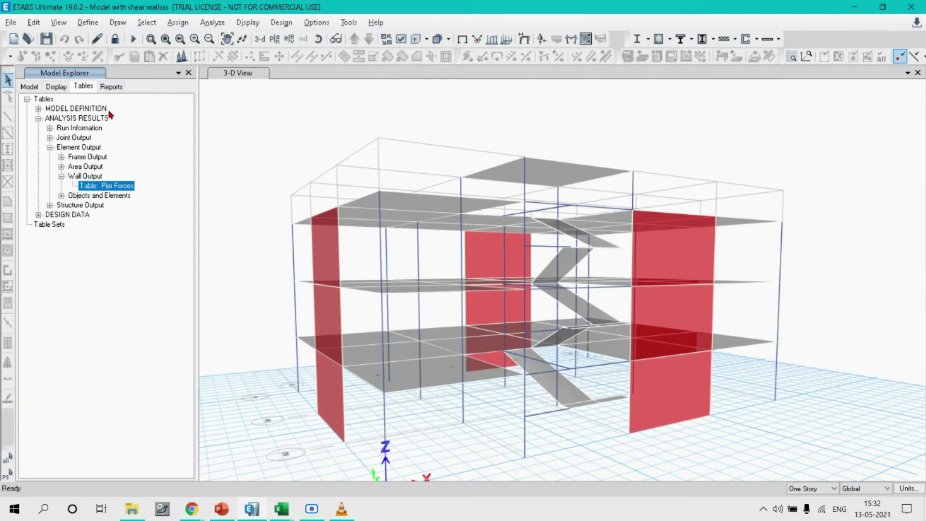
left_click(114, 39)
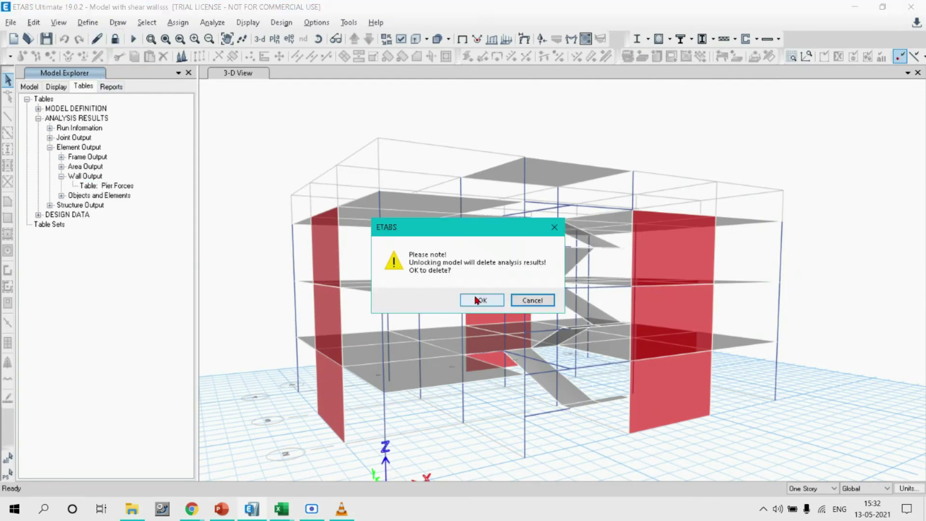
left_click(477, 301)
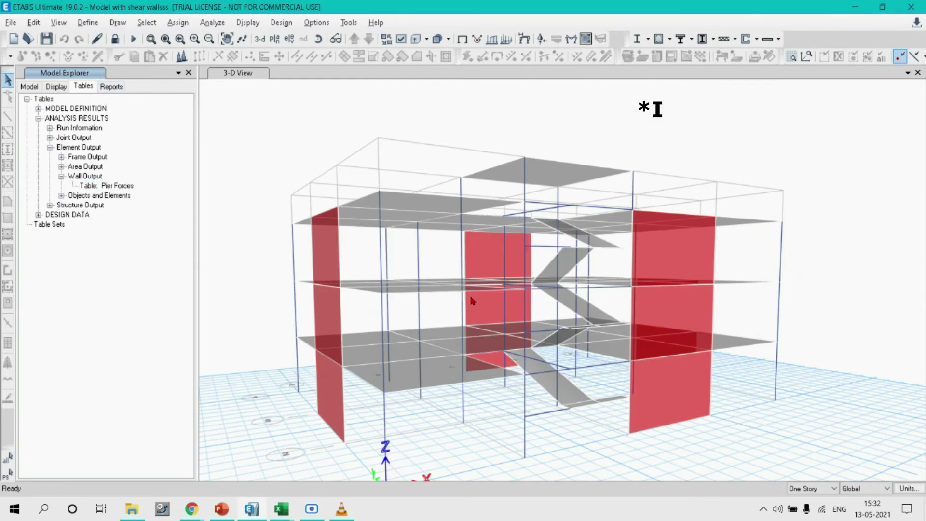
Set the thickness of the Wallx wall section property to 80 mm
left_click(88, 22)
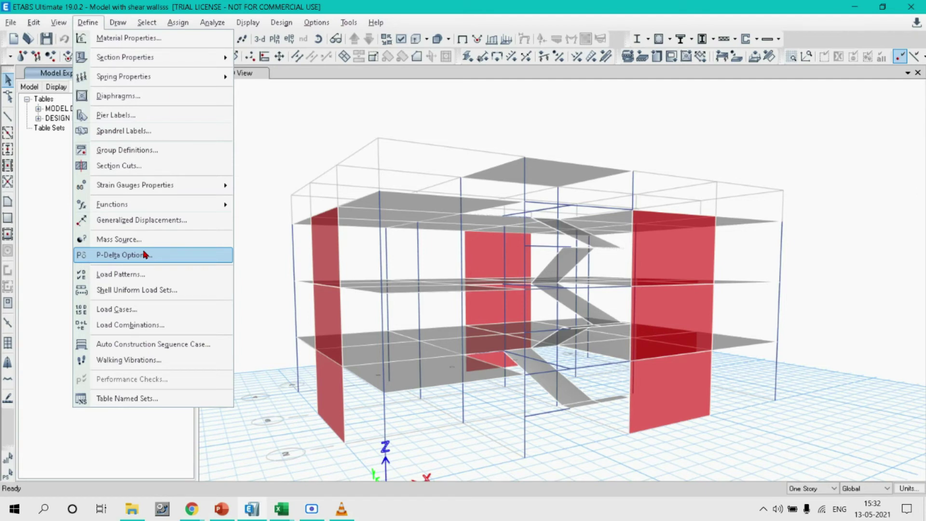
mouse_move(146, 64)
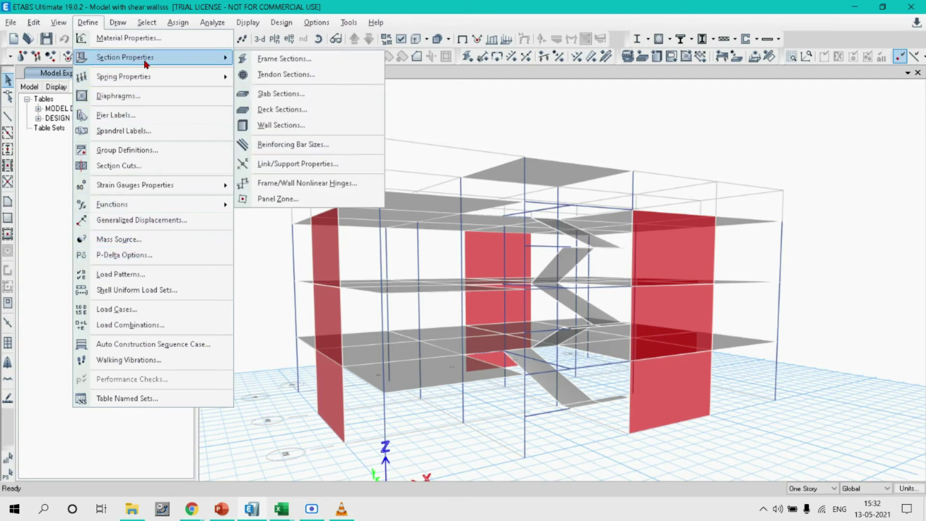
left_click(281, 125)
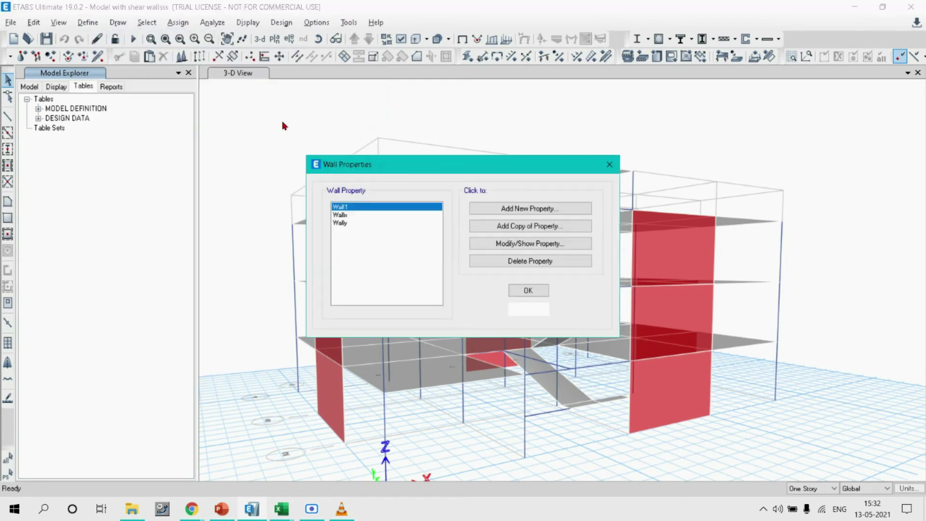
left_click(399, 215)
left_click(476, 244)
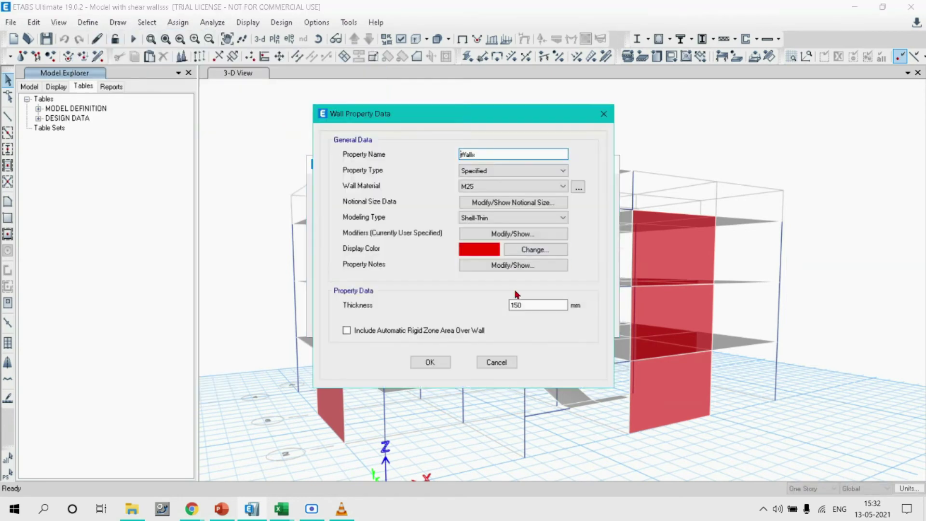
left_click_drag(529, 304, 484, 310)
type("80")
left_click(443, 363)
Set the thickness of the Wally wall section property to 120 mm
left_click(368, 224)
left_click(498, 247)
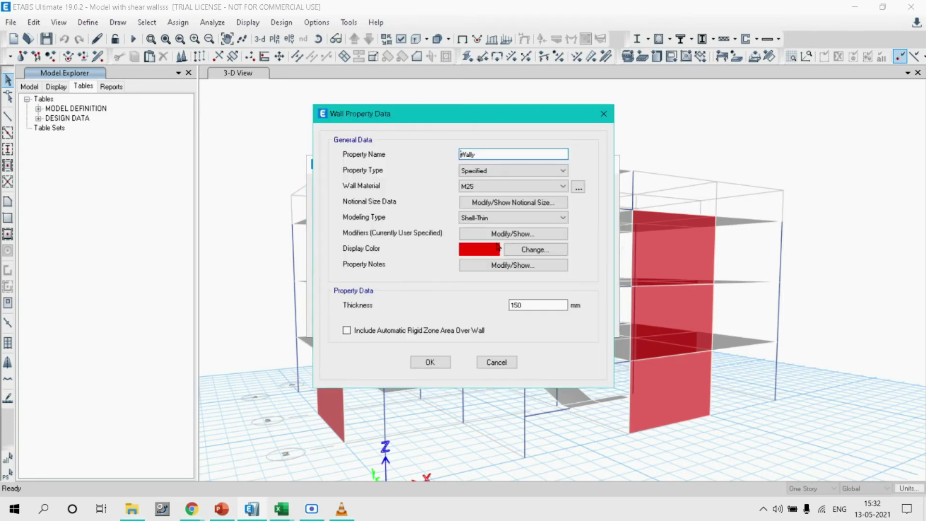
double_click(524, 304)
type("120")
left_click(434, 362)
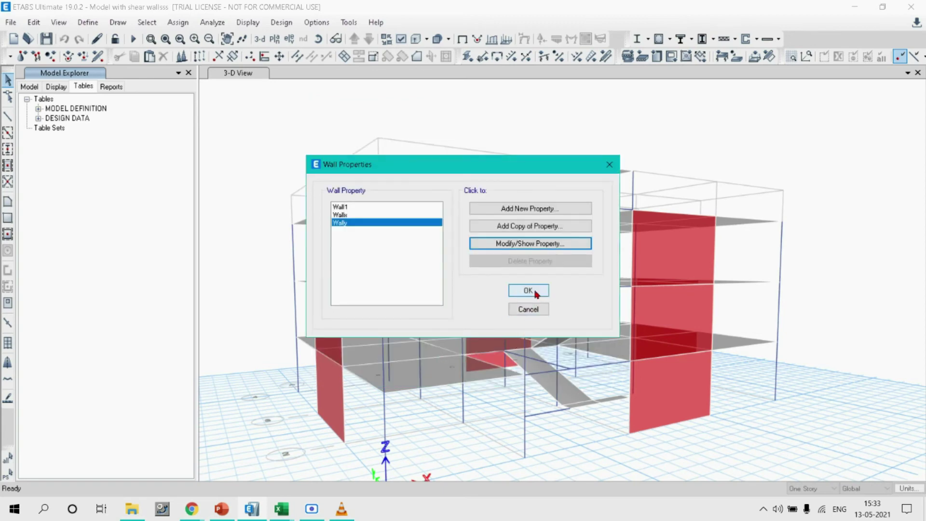
Run the analysis with the revised wall thicknesses and display the model's undeformed shape
key("alt+Tab")
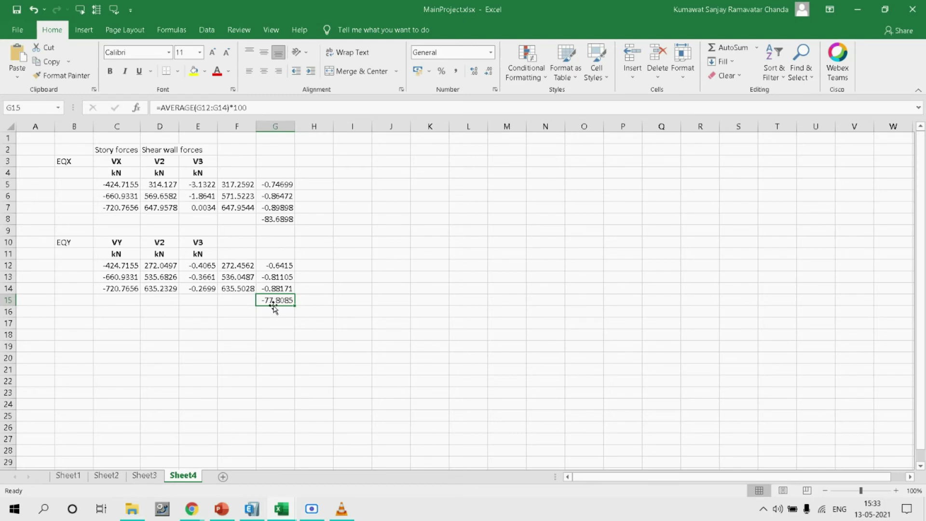
key("alt+Tab")
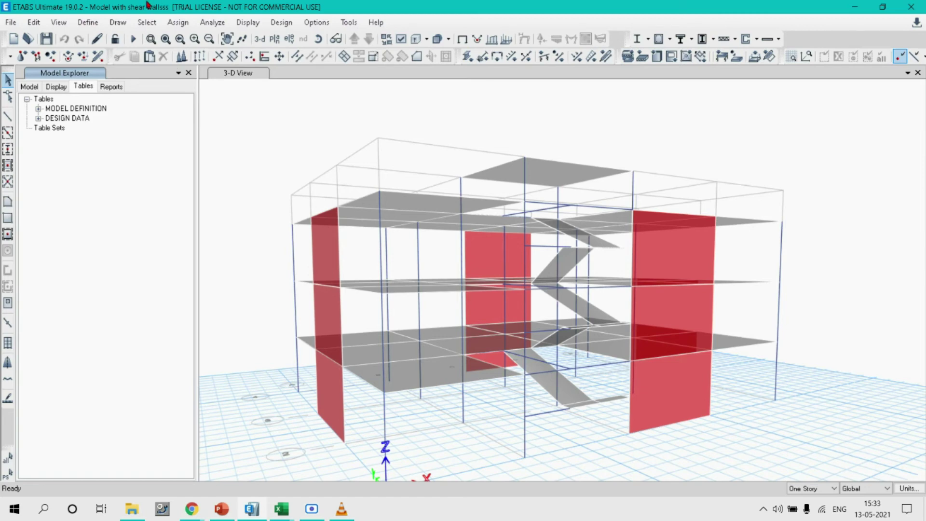
left_click(133, 39)
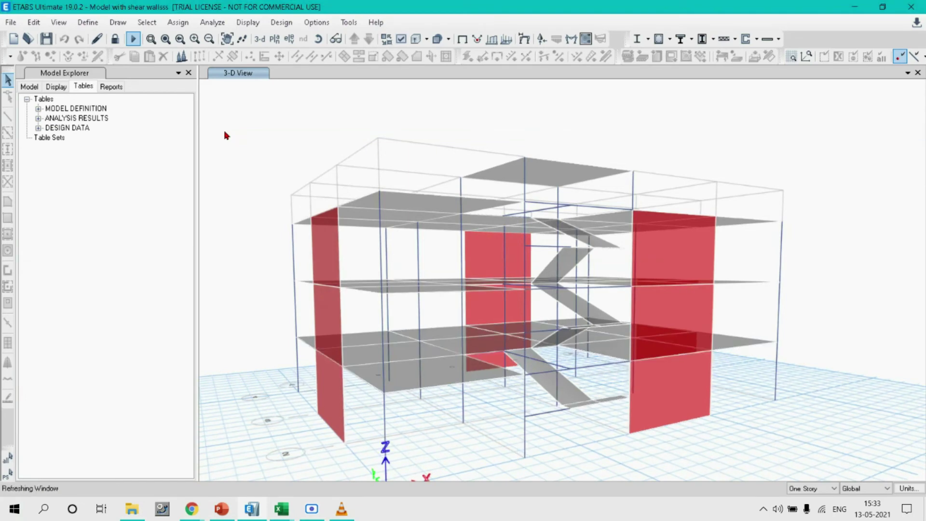
left_click(248, 22)
left_click(285, 35)
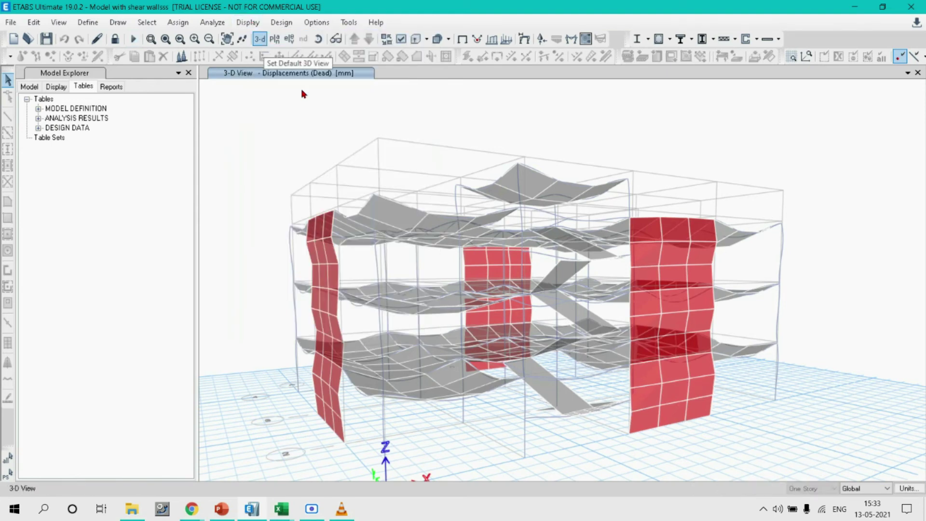
key("F4")
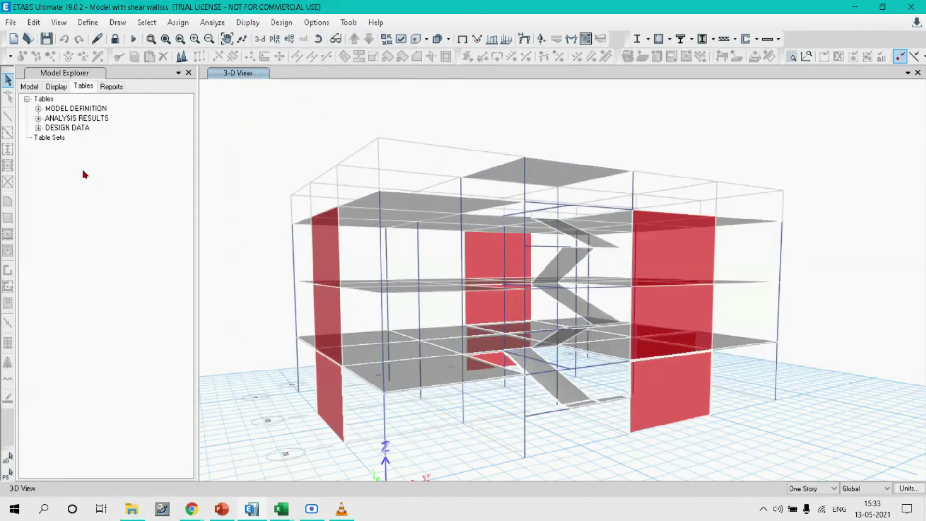
Open the Story Forces table from the other output items of the structure analysis results
left_click(39, 128)
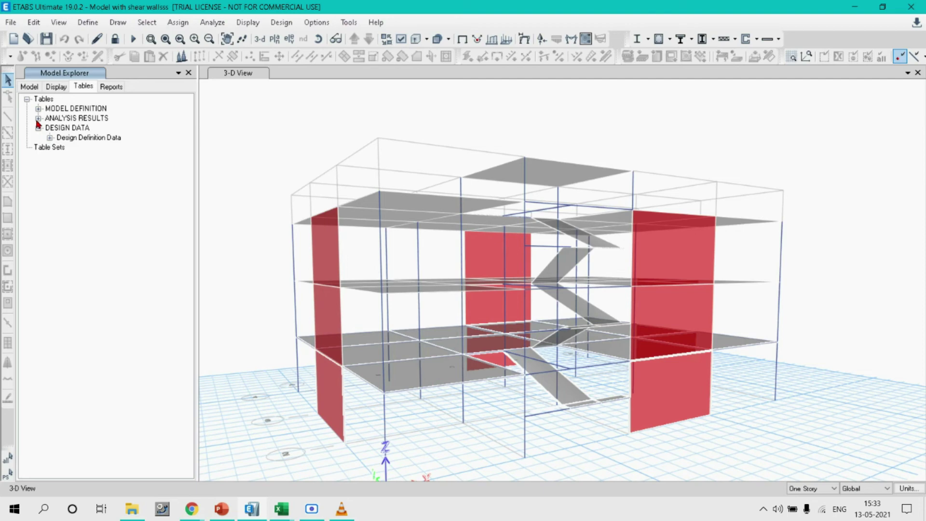
left_click(39, 118)
left_click(50, 157)
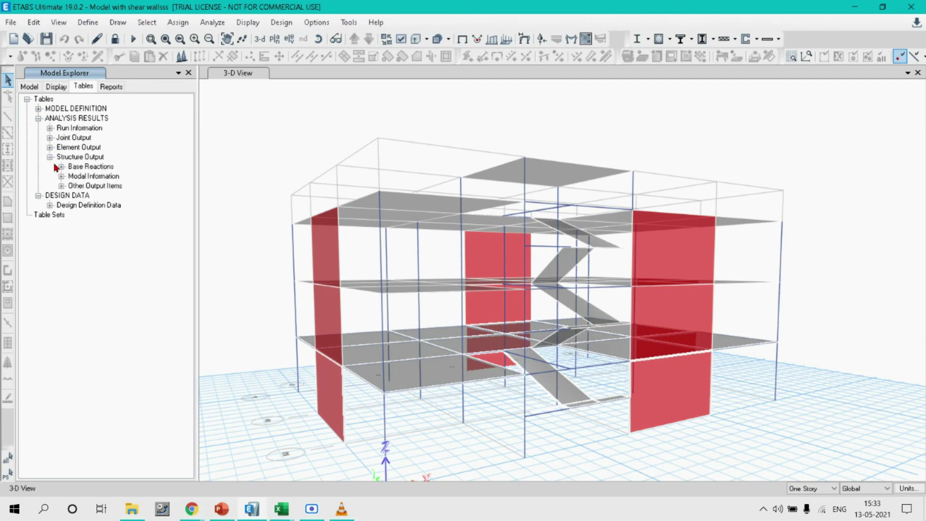
left_click(62, 186)
right_click(112, 206)
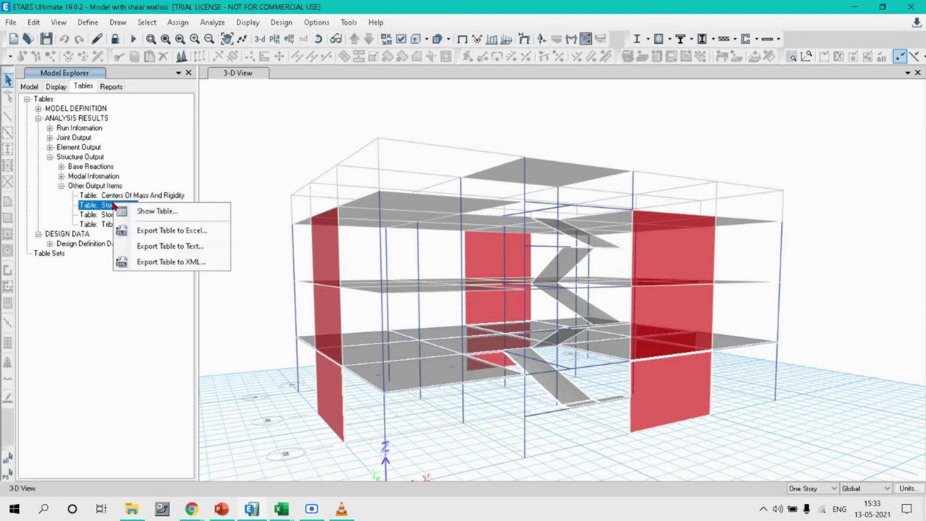
left_click(145, 209)
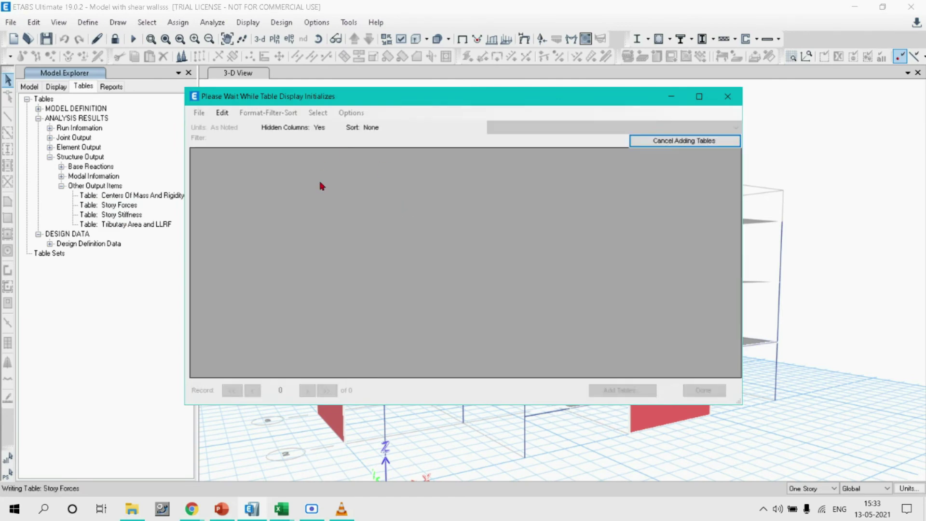
Filter the Story Forces table to output case EQX and location Bottom
left_click(295, 164)
scroll(371, 219, "down", 5)
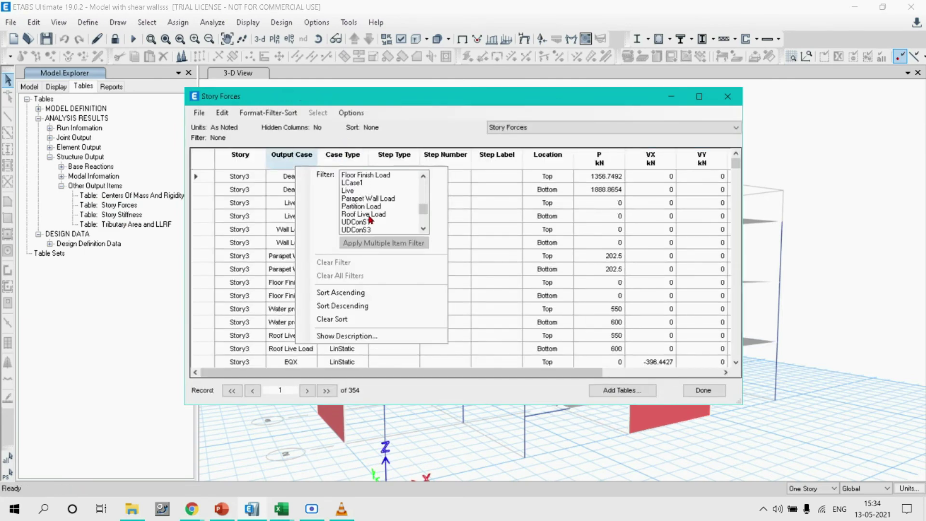
scroll(371, 220, "up", 2)
left_click(360, 215)
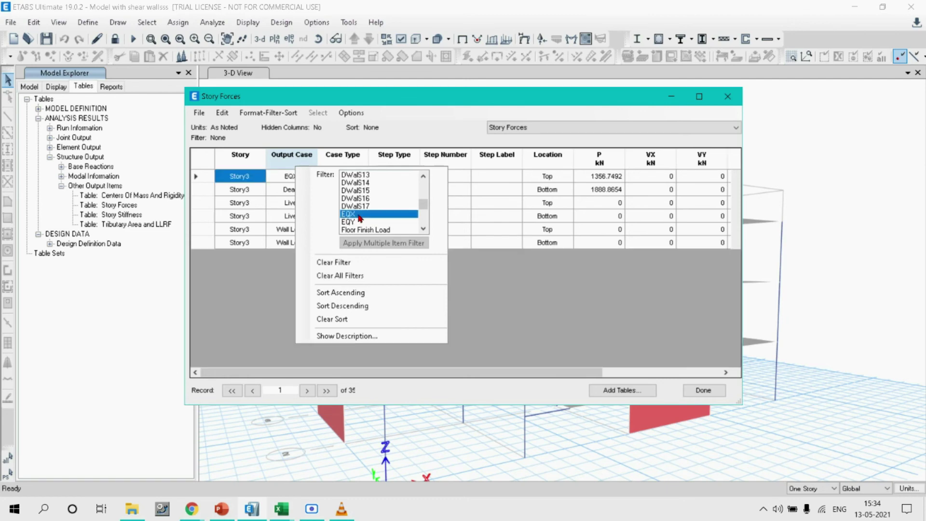
left_click(619, 170)
left_click(550, 163)
left_click(607, 170)
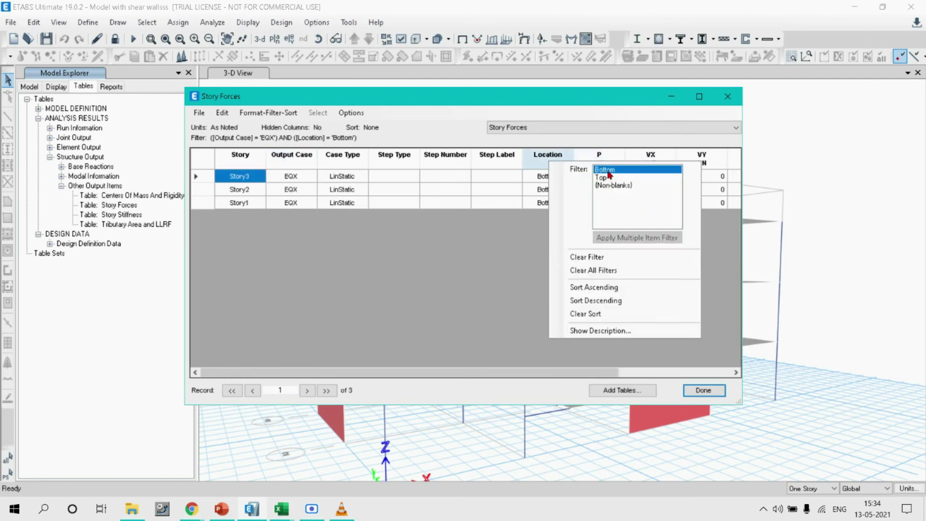
Copy the VX column with its header from ETABS into the Excel sheet's EQX block, starting at cell C3
left_click_drag(651, 180, 651, 206)
key("ctrl+c")
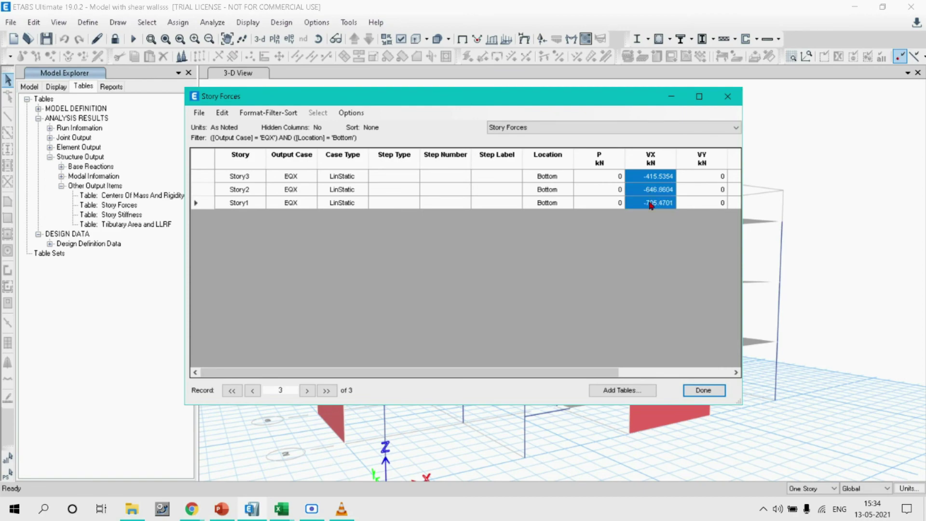
key("alt+Tab")
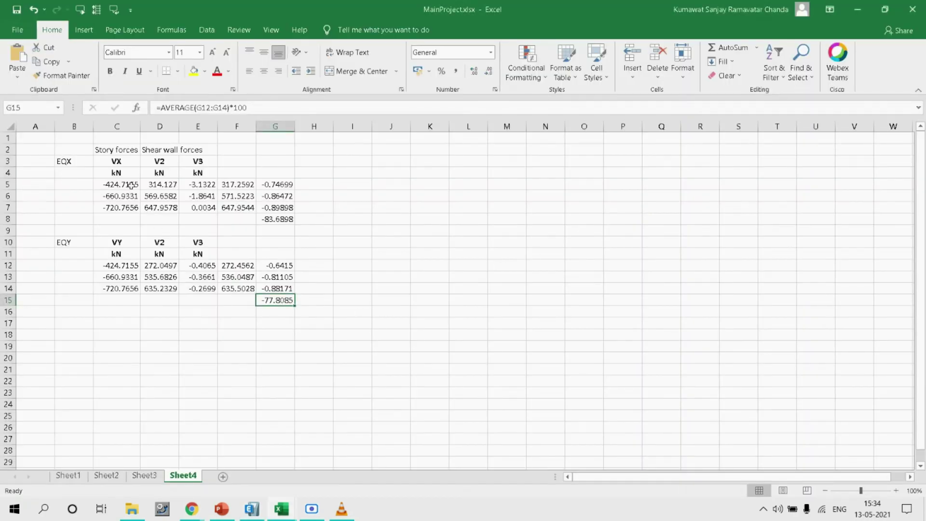
key("alt+Tab")
key("alt+Tab")
left_click_drag(124, 184, 123, 207)
key("alt+Tab")
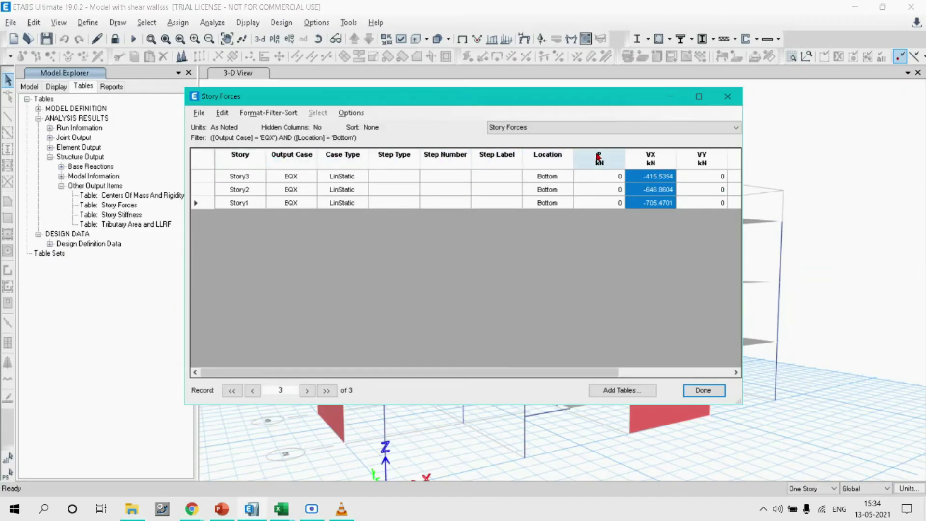
left_click(651, 158)
key("alt+Tab")
left_click(134, 163)
key("ctrl+v")
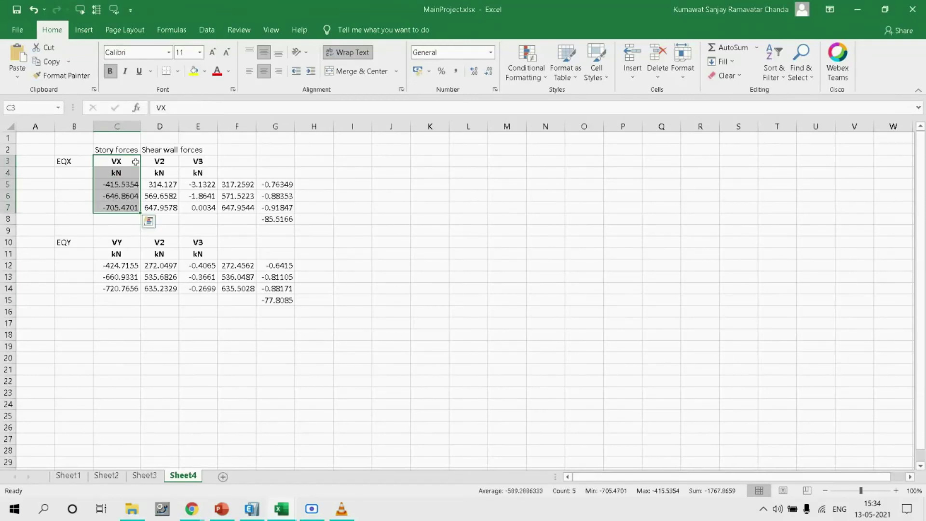
Switch back to ETABS and change the Story Forces output case filter to EQY
key("alt+Tab")
right_click(282, 163)
scroll(348, 198, "down", 2)
scroll(346, 188, "up", 2)
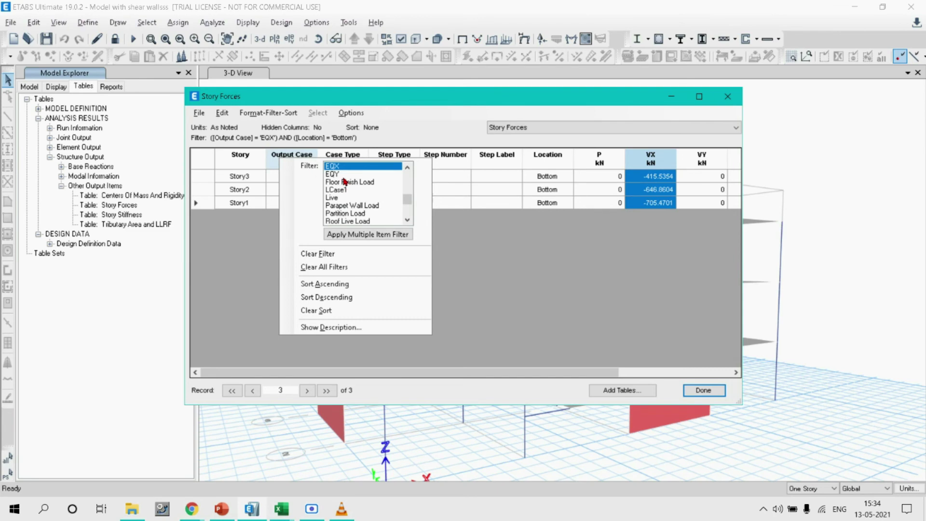
left_click(345, 176)
Copy the VY column with its header into the Excel sheet's EQY block, starting at cell C10
left_click(704, 165)
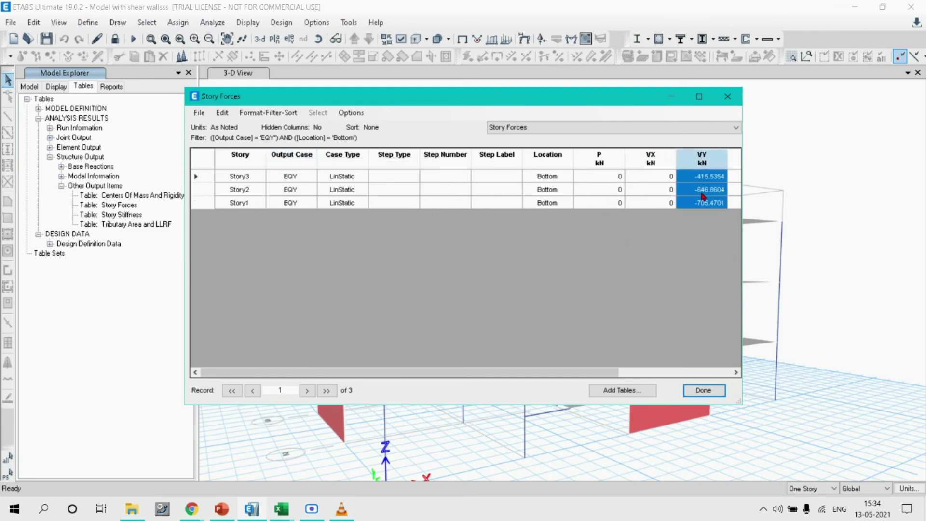
key("alt+Tab")
left_click(131, 243)
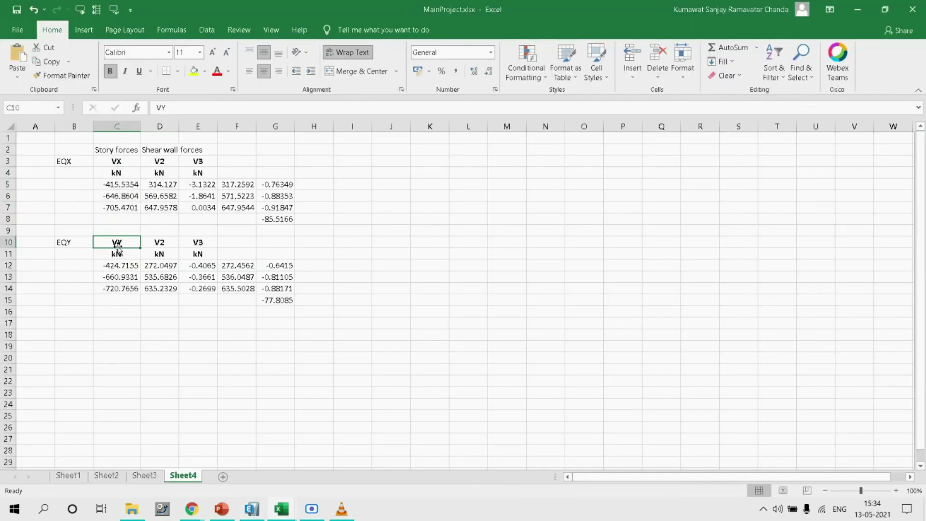
key("Down")
key("Down")
key("ctrl+v")
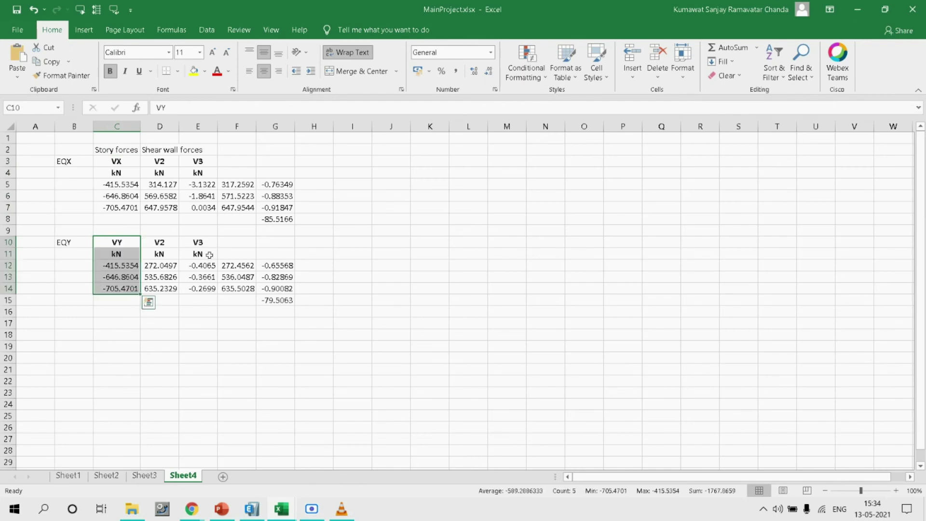
Close the Story Forces table in ETABS and open the Pier Forces table from the wall output
key("alt+Tab")
left_click(703, 390)
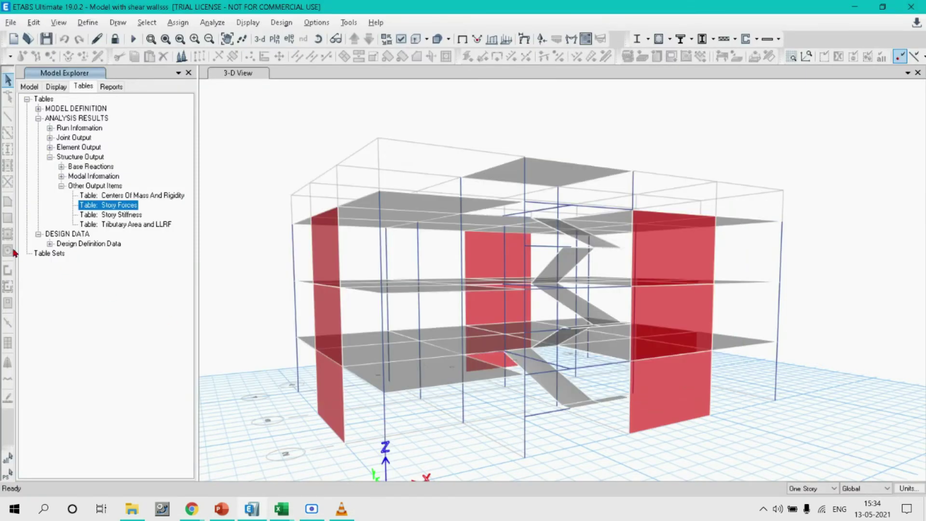
left_click(61, 167)
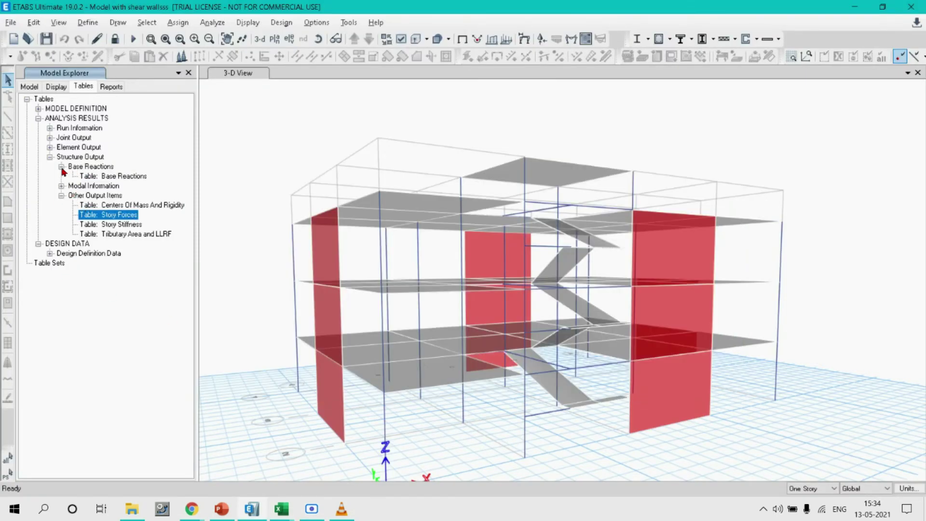
left_click(62, 167)
left_click(61, 177)
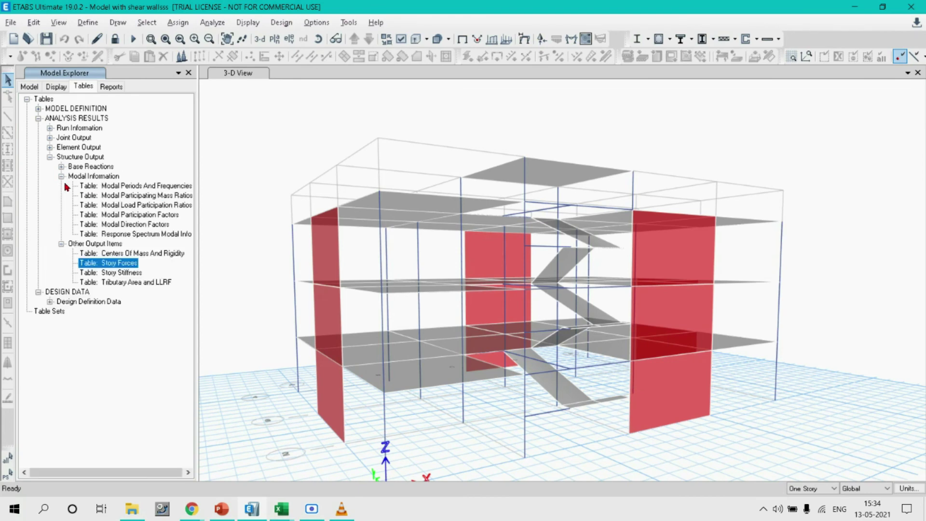
left_click(50, 148)
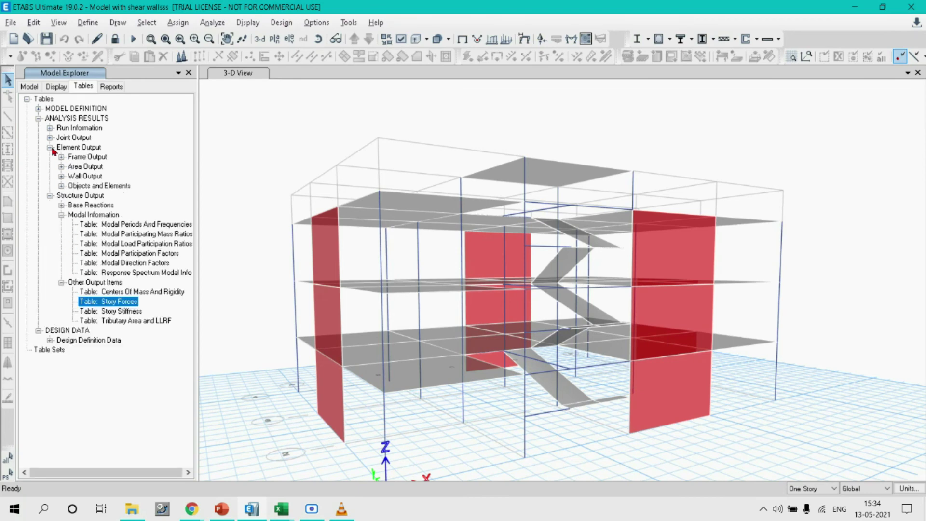
left_click(61, 176)
right_click(102, 187)
left_click(143, 194)
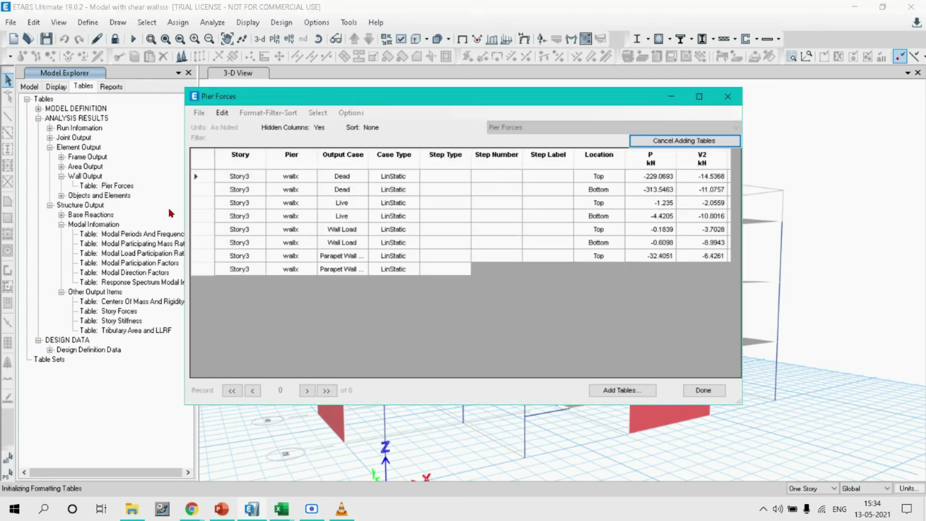
Filter the Pier Forces table to pier wallx, output case EQX and location Bottom
left_click(284, 159)
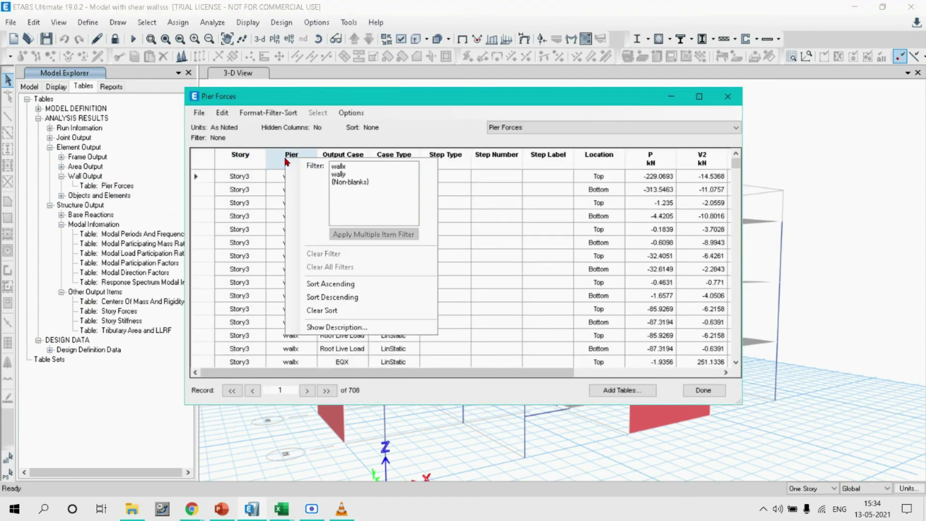
left_click(339, 167)
left_click(333, 154)
scroll(397, 176, "down", 8)
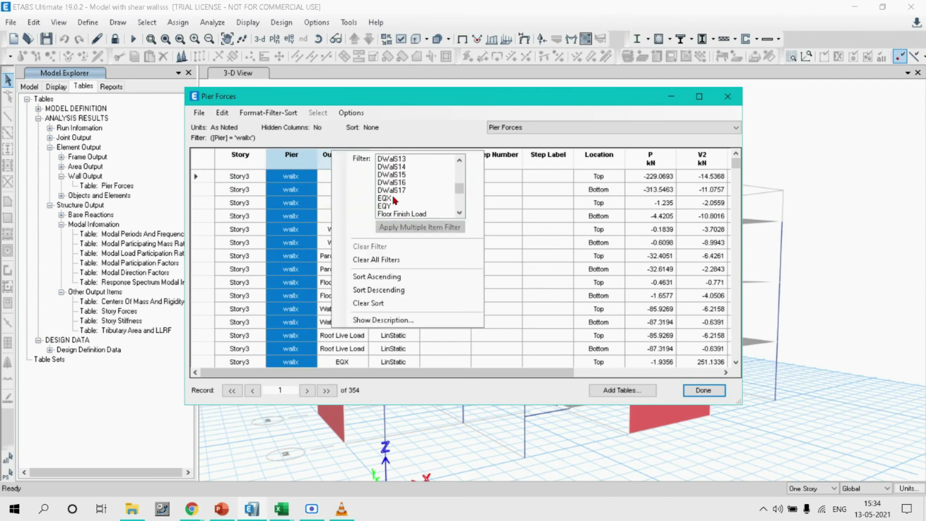
left_click(390, 197)
left_click(621, 160)
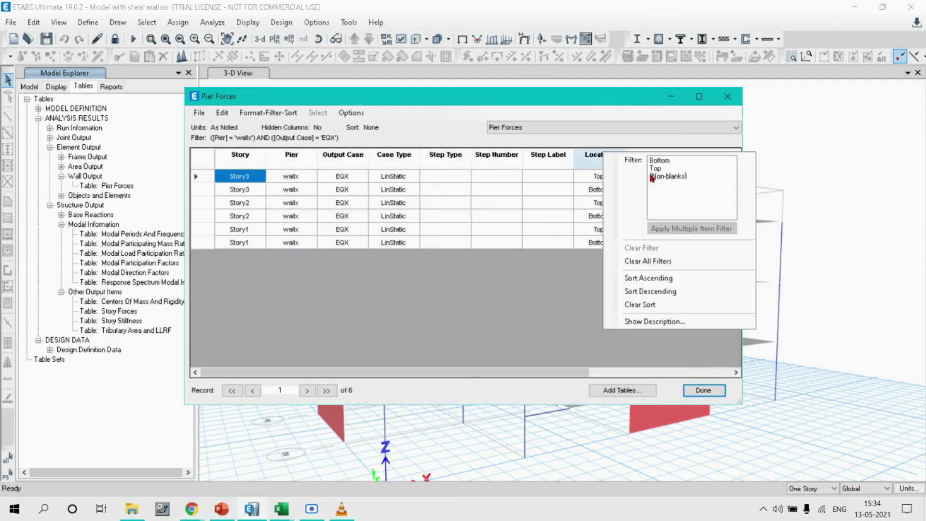
left_click(656, 160)
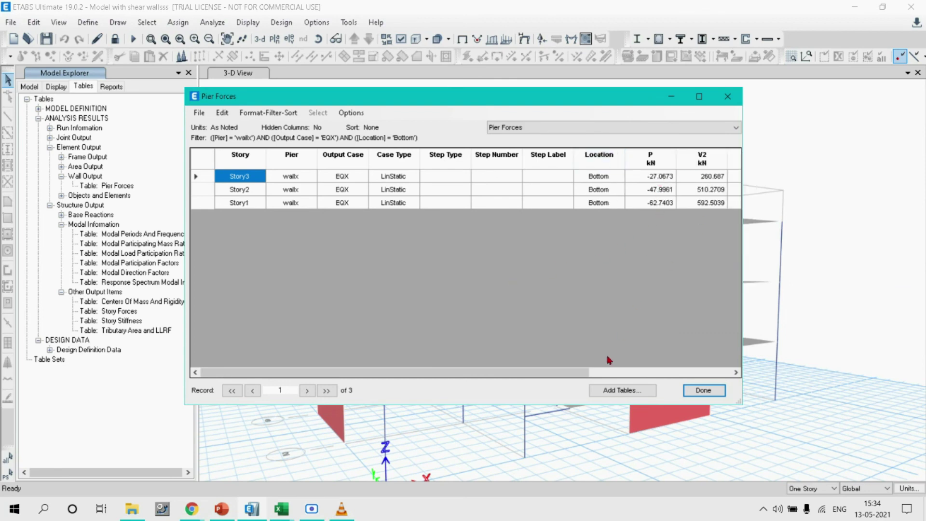
Copy the V2 and V3 columns with headers into the Excel sheet's EQX shear wall forces, starting at cell D3
left_click_drag(583, 372, 623, 372)
left_click_drag(654, 161, 702, 201)
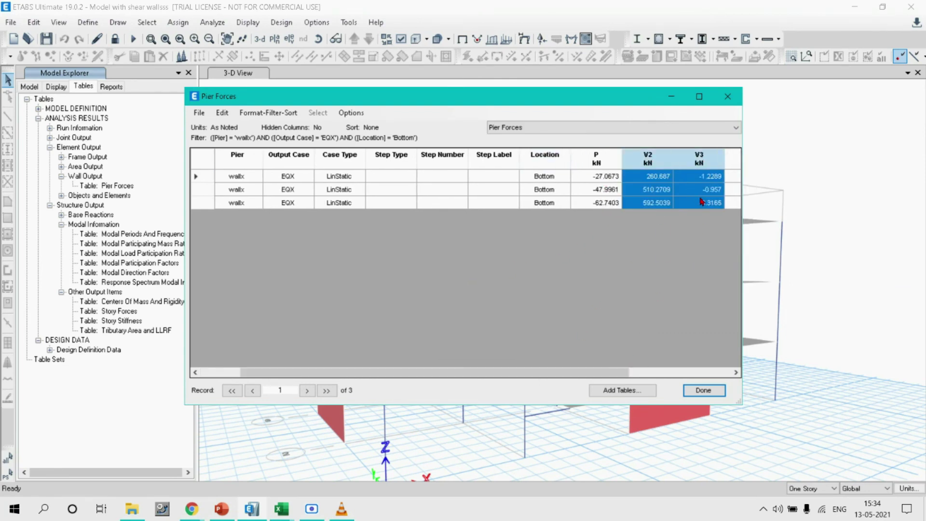
key("alt+Tab")
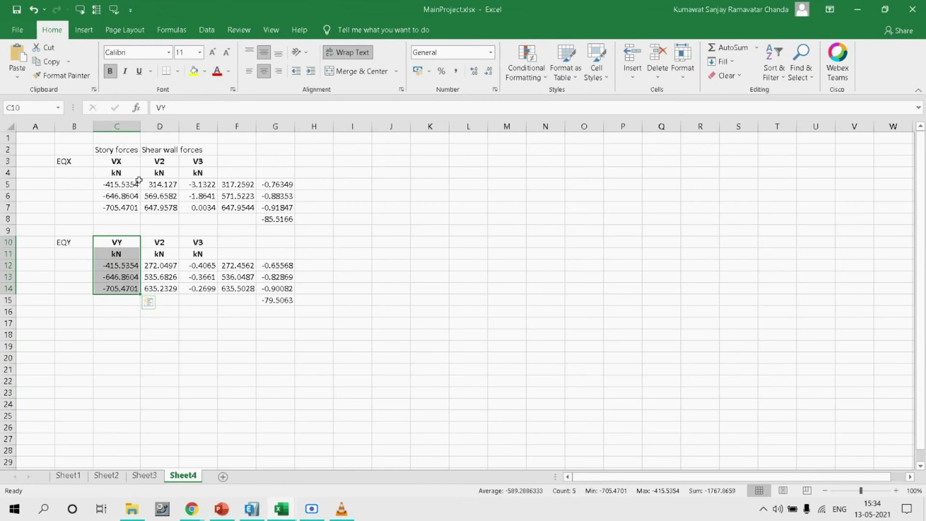
left_click(164, 166)
type("V2\tV3 kN\tkN 260.687\t-1.2289 510.2709\t-0.957 592.5039\t-0.3165")
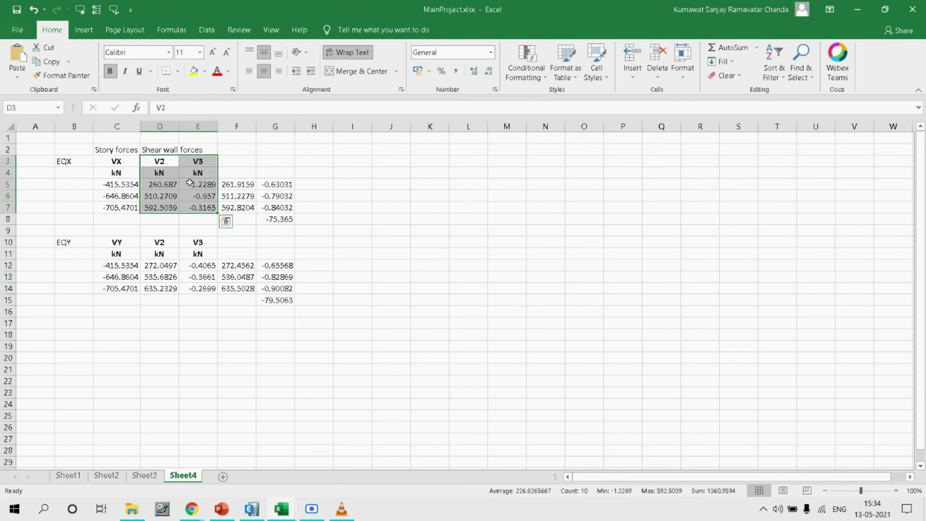
Note the wall thickness "t=80 mm" in cell H6 beside the EQX ratios
left_click(278, 221)
left_click(320, 195)
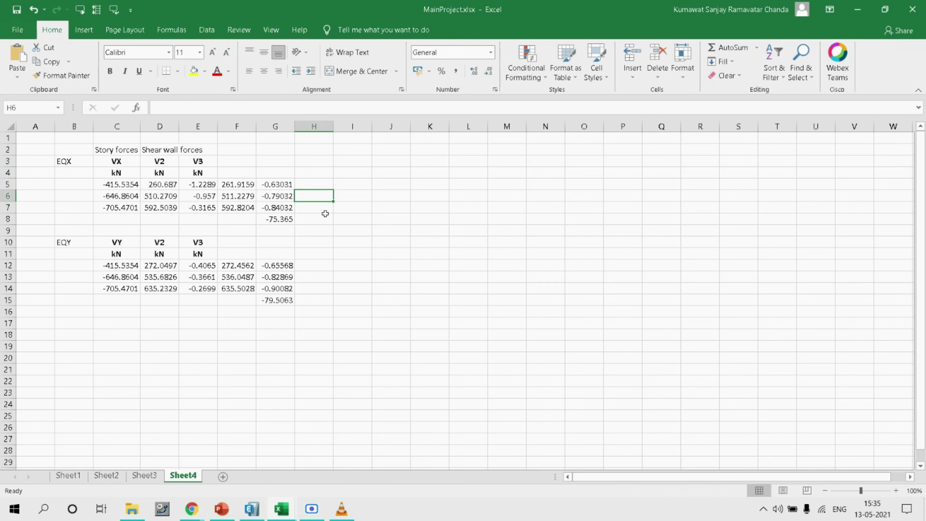
type("t=80")
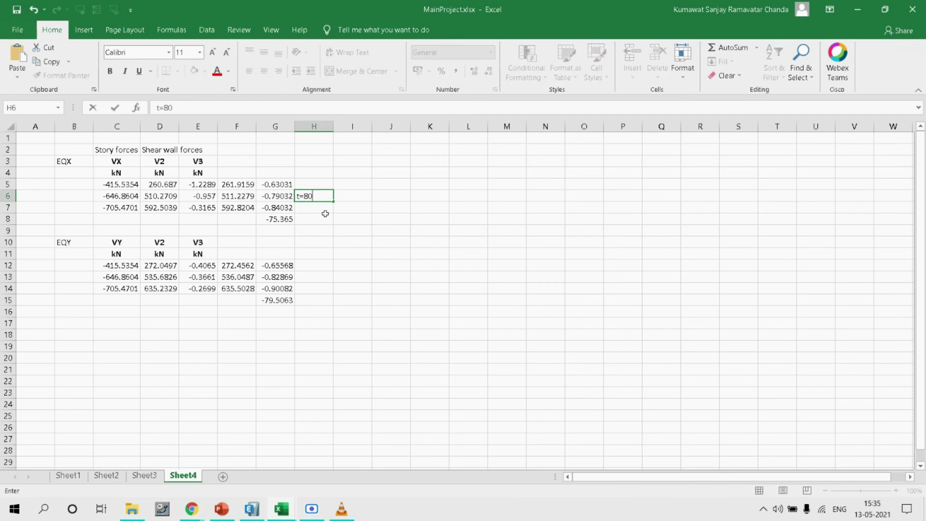
type(" mm")
Fill the EQX average percentage in cell G8 with yellow and enter "O.K." in cell H8
left_click(278, 221)
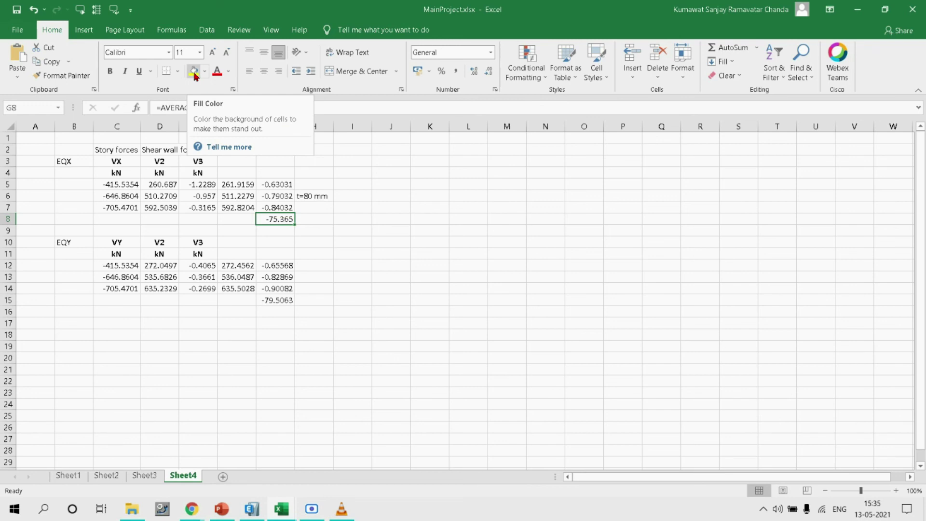
left_click(194, 72)
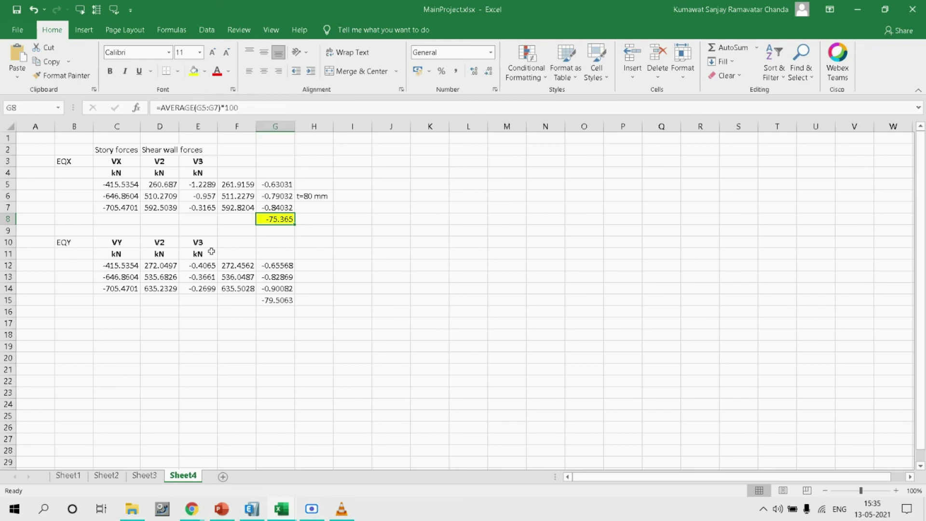
left_click(308, 223)
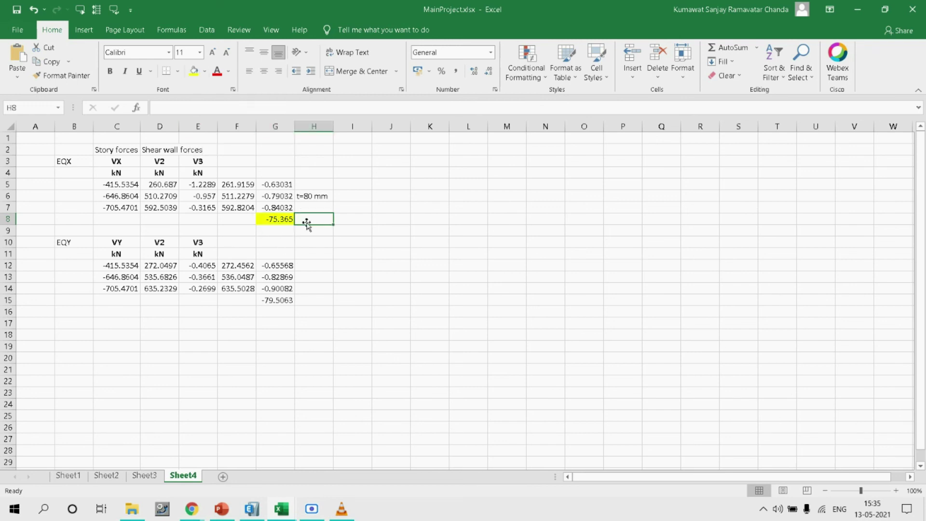
type("0.")
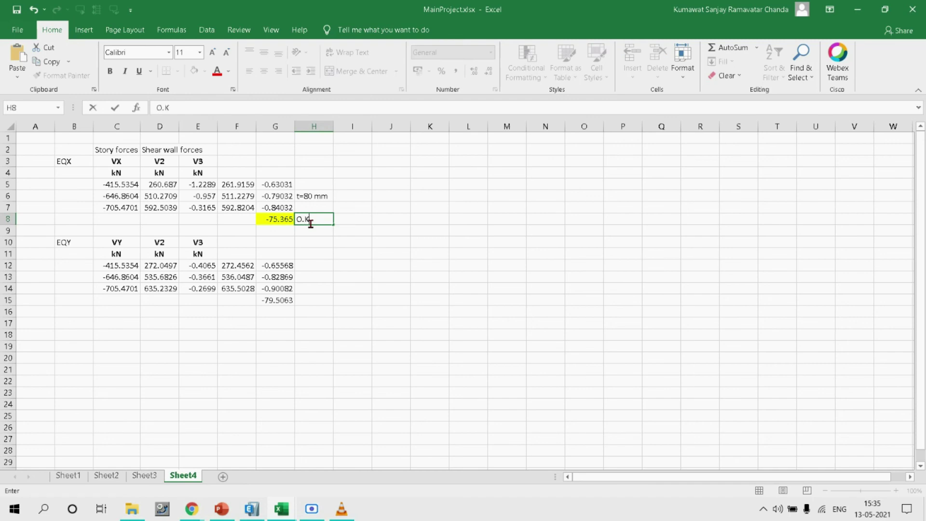
type("K.")
Switch to ETABS and change the Pier Forces filters to output case EQY and pier wally
key("alt+Tab")
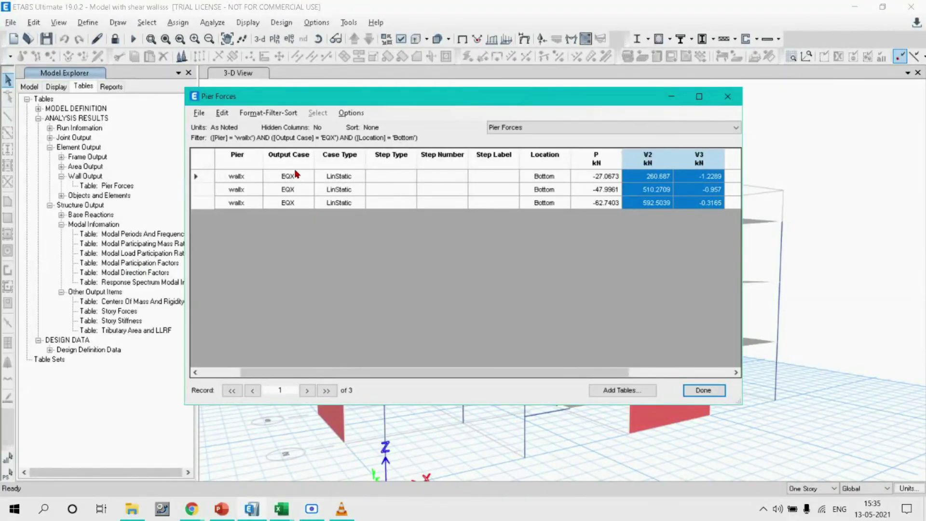
left_click(288, 153)
left_click(268, 182)
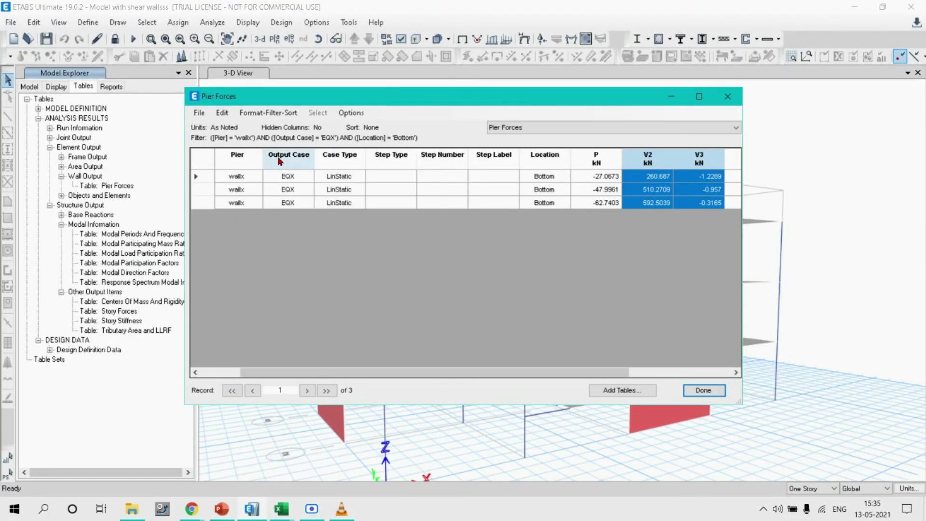
left_click(289, 156)
left_click(333, 173)
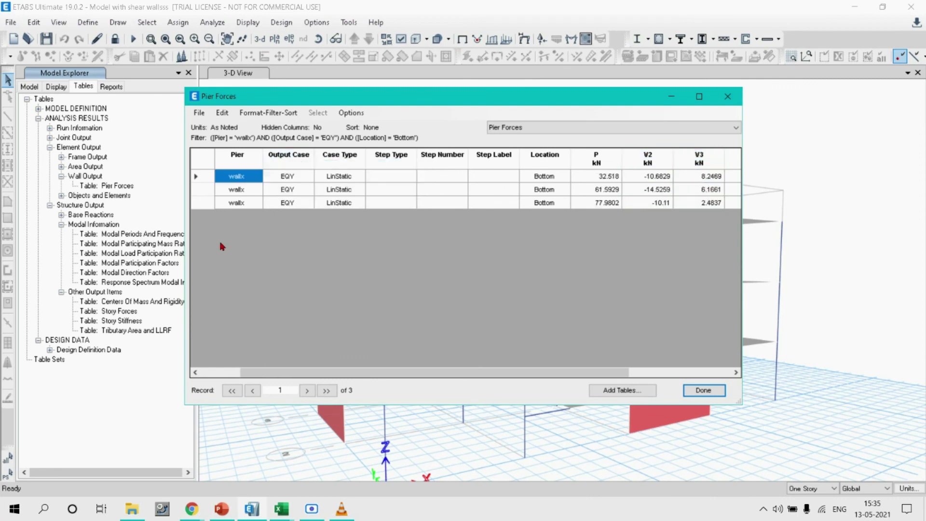
left_click(236, 155)
left_click(302, 175)
Copy the wally V2 and V3 columns with headers from Pier Forces into the Excel sheet's EQY shear wall forces, starting at cell D10
left_click_drag(648, 159, 718, 192)
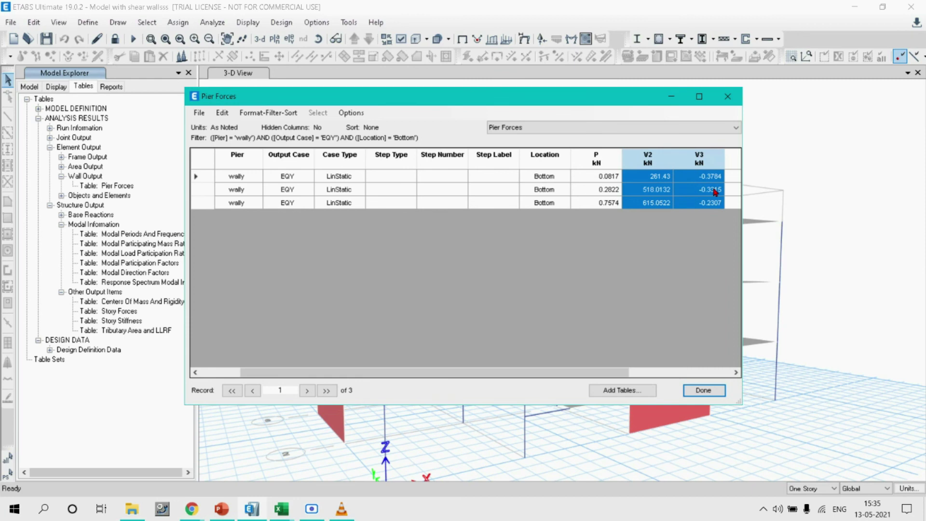
key("alt+Tab")
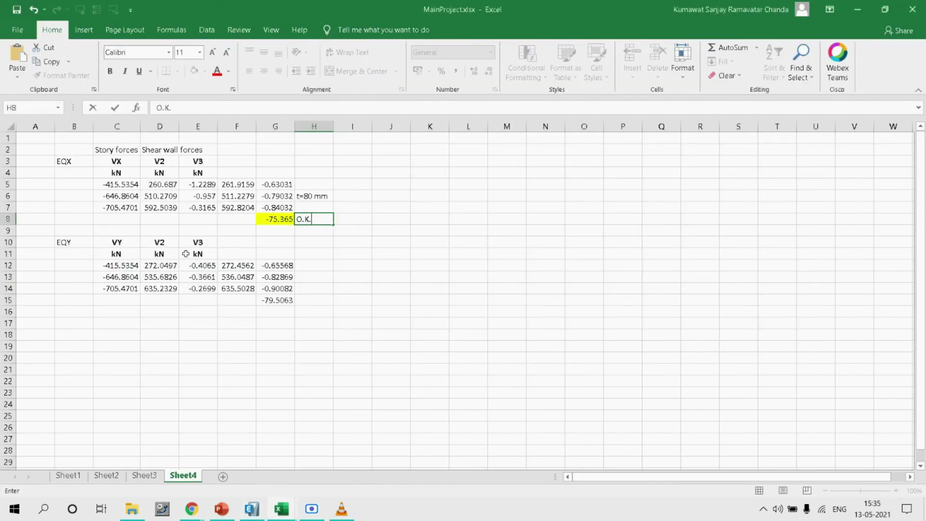
left_click(159, 243)
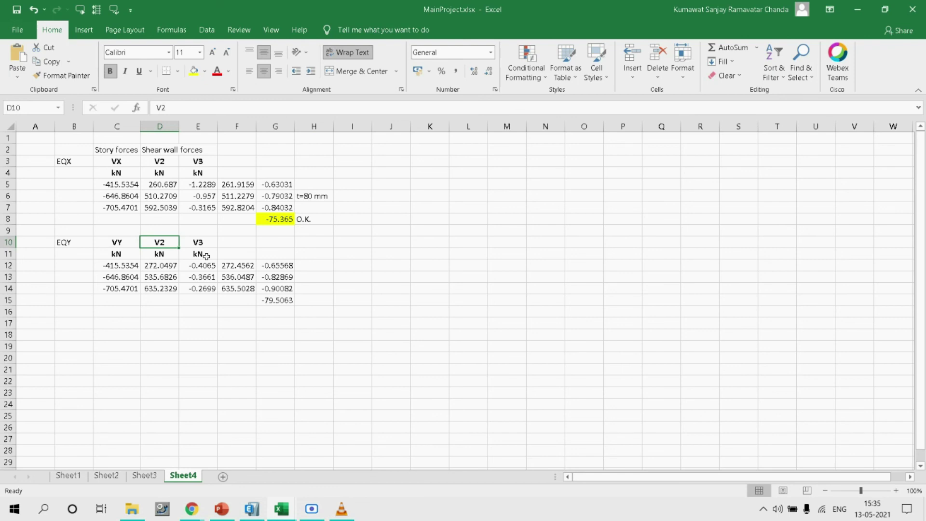
type("V2\tV3 kN\tkN 261.43\t-0.3784 518.0132\t-0.3315 615.0522\t-0.2307")
Fill the EQY average percentage in cell G15 with yellow and enter "O.k." in cell H15
left_click(273, 300)
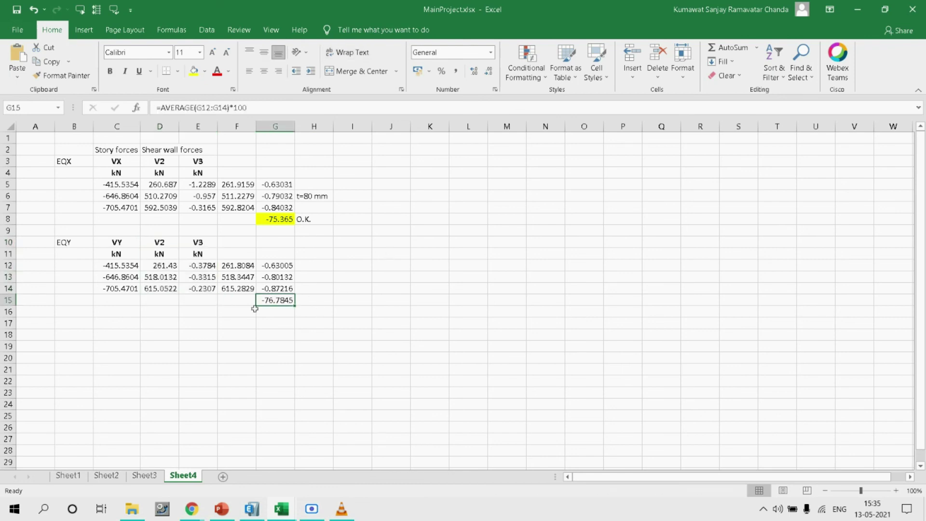
left_click(194, 71)
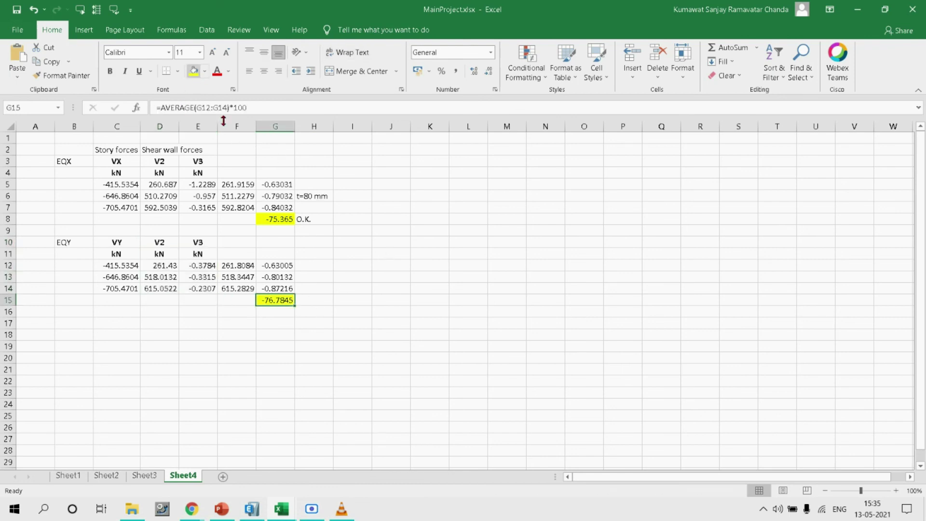
left_click(309, 300)
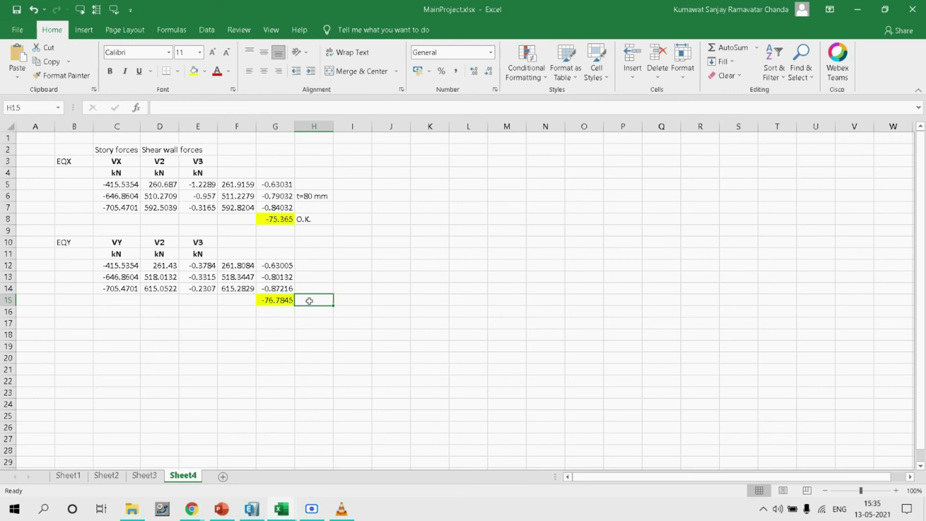
type("O.k.")
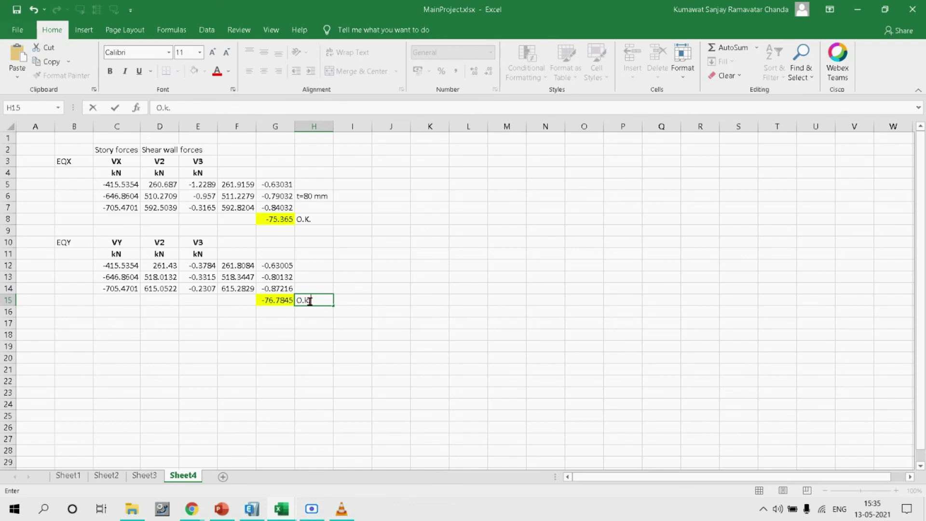
Switch back to ETABS and close the Pier Forces table
key("alt+Tab")
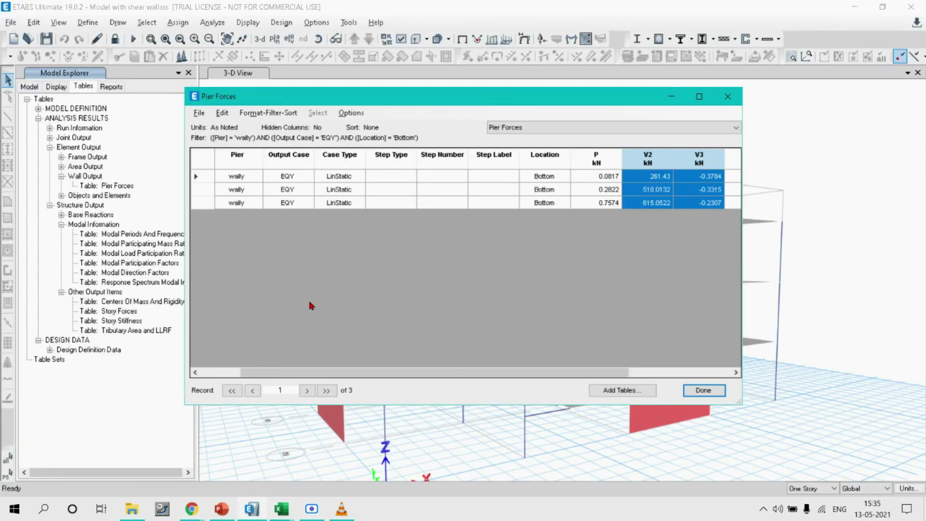
left_click(711, 394)
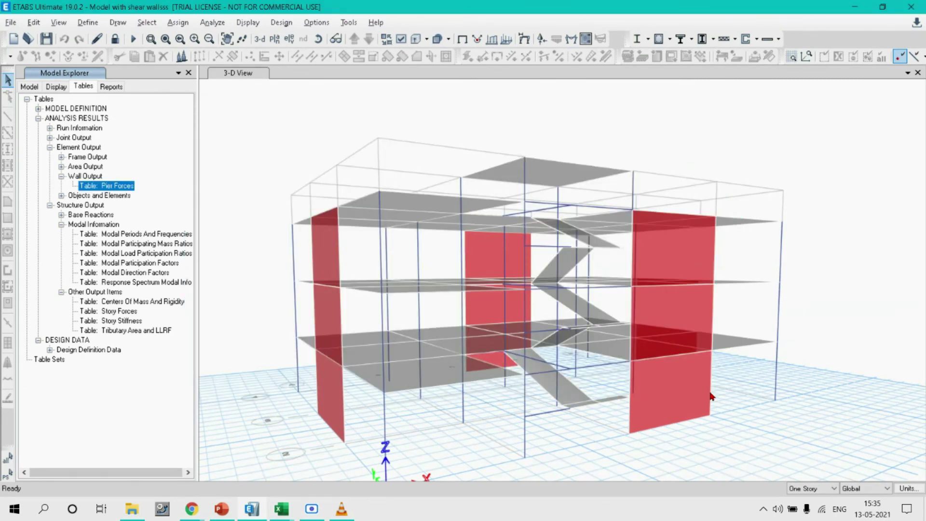